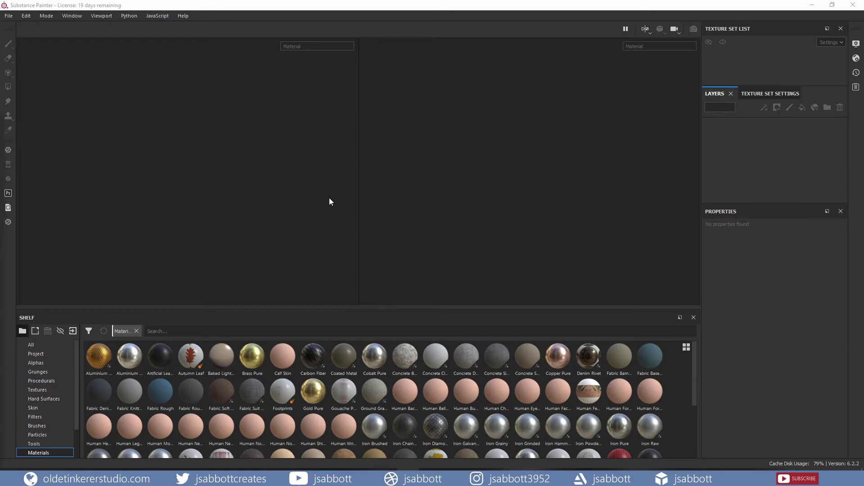
# Start a new Unreal Engine 4 template project using the getting-started-substance_low.fbx mesh
pyautogui.click(8, 15)
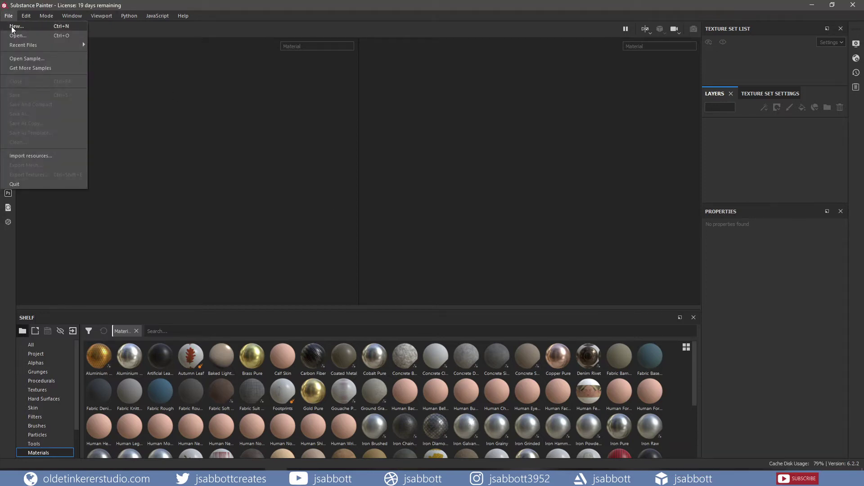
pyautogui.click(15, 26)
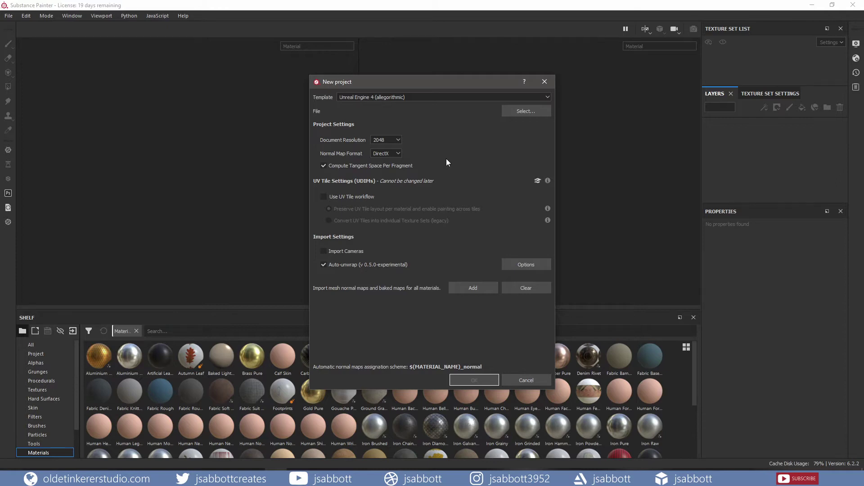
pyautogui.click(396, 99)
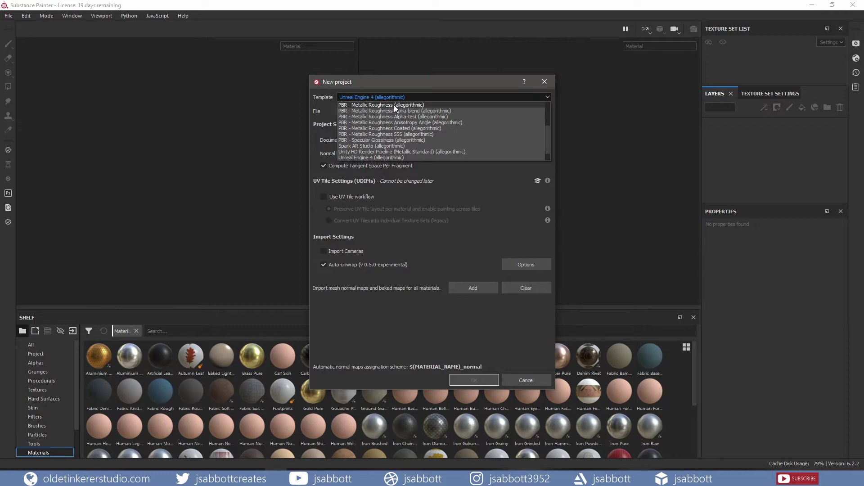
pyautogui.click(405, 96)
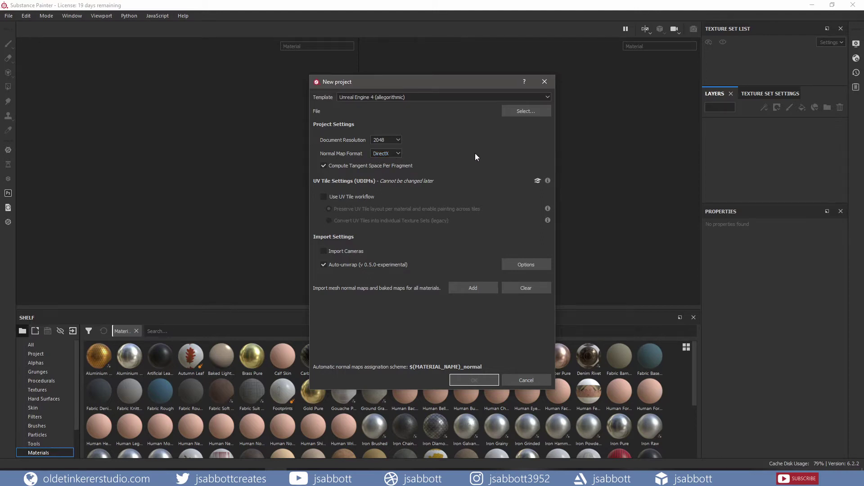
pyautogui.click(517, 111)
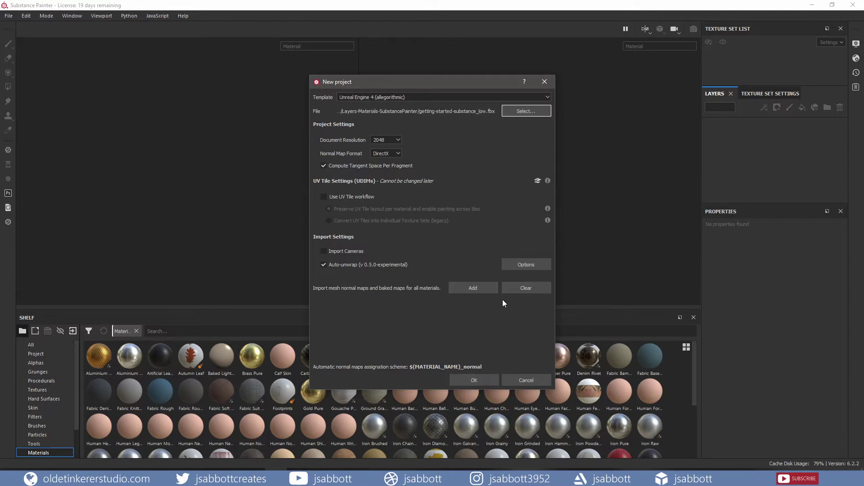
# Create the project and bring the Texture Set Settings' Mesh Maps section into view
pyautogui.click(476, 379)
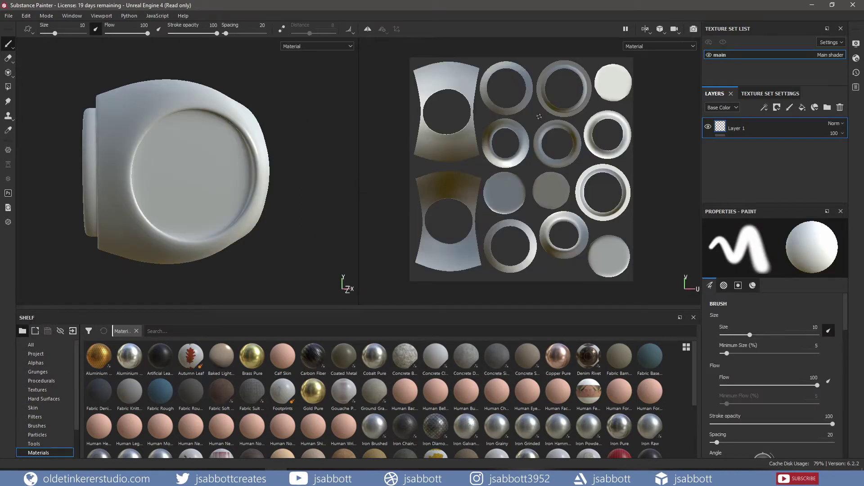
pyautogui.click(763, 94)
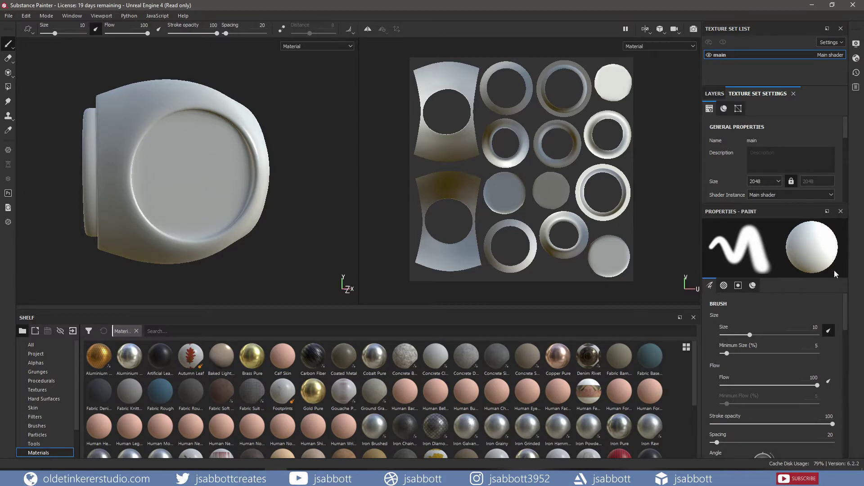
pyautogui.scroll(-5, 819, 305)
pyautogui.moveTo(845, 131); pyautogui.dragTo(845, 182)
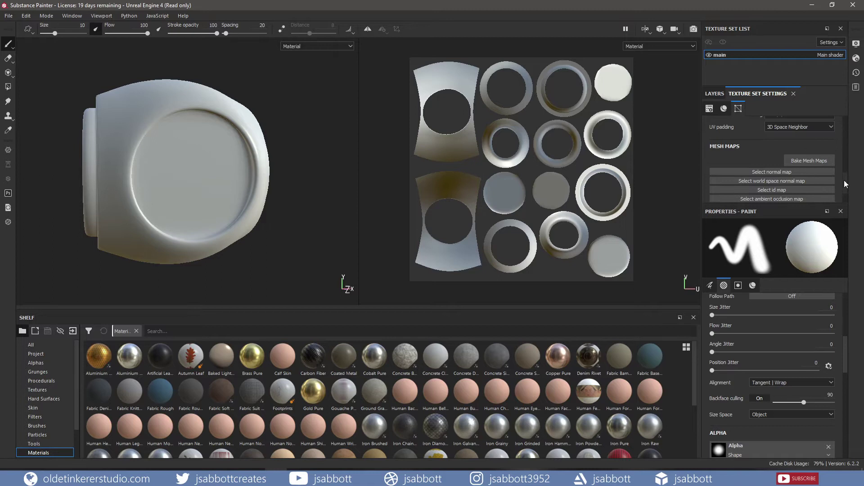
# Bake every mesh map except ID at 2048 output size from the high-poly mesh
pyautogui.click(800, 160)
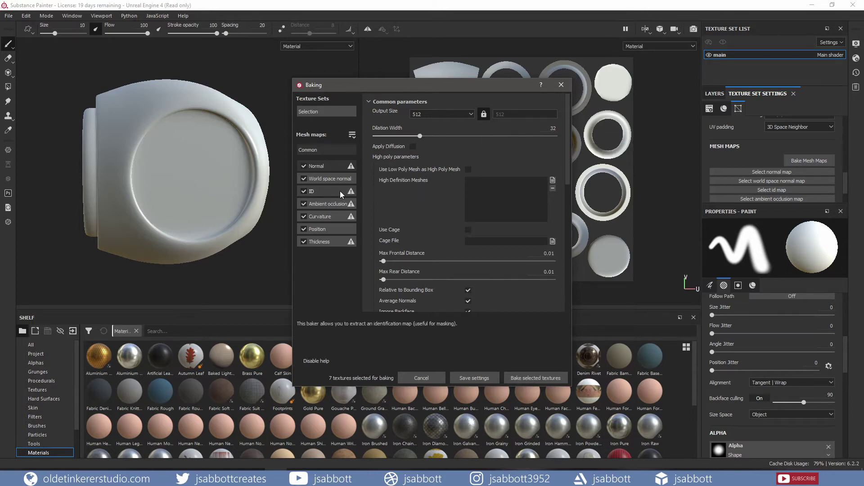
pyautogui.click(303, 190)
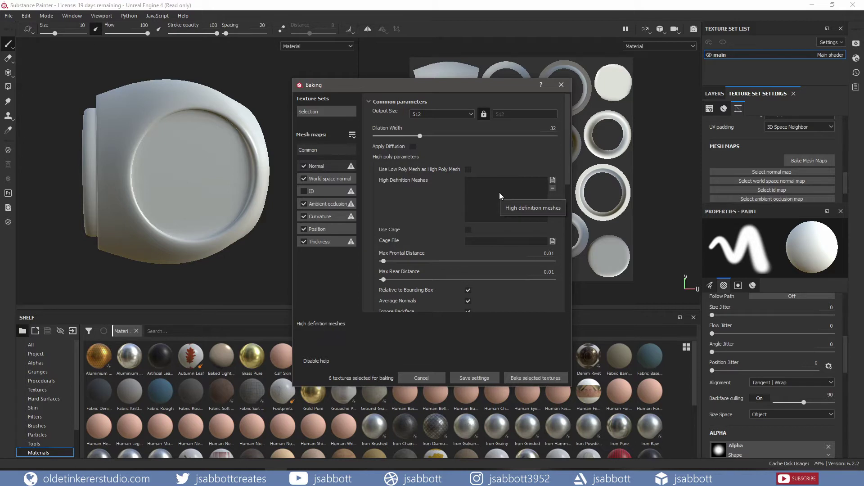
pyautogui.click(553, 179)
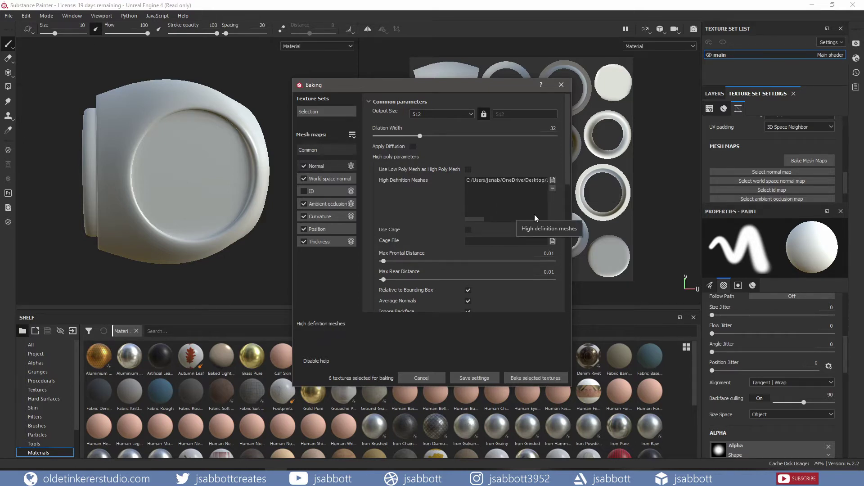
pyautogui.click(471, 114)
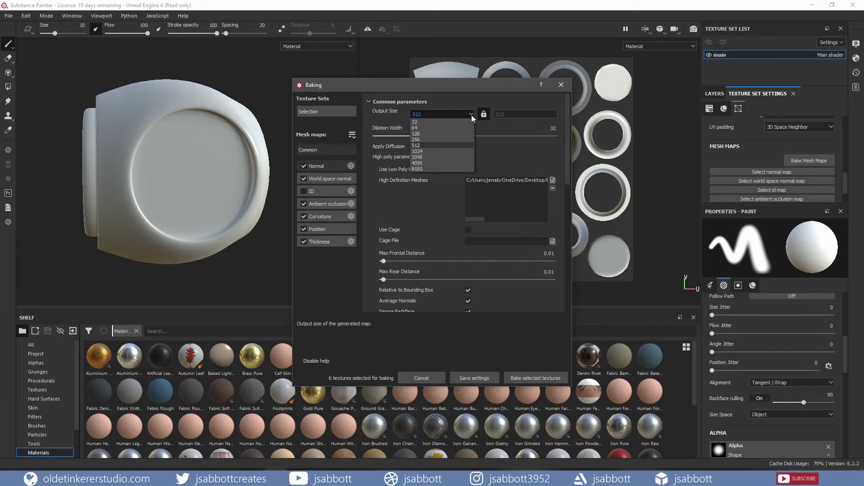
pyautogui.click(430, 157)
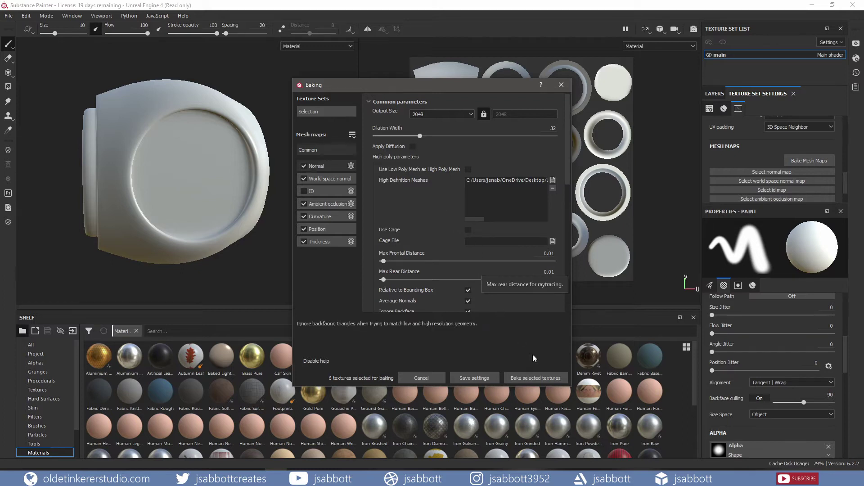
pyautogui.click(533, 378)
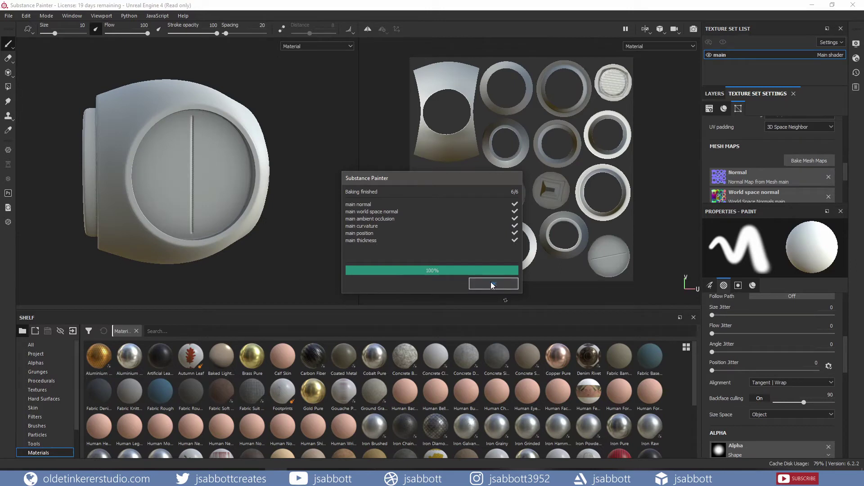
pyautogui.click(492, 283)
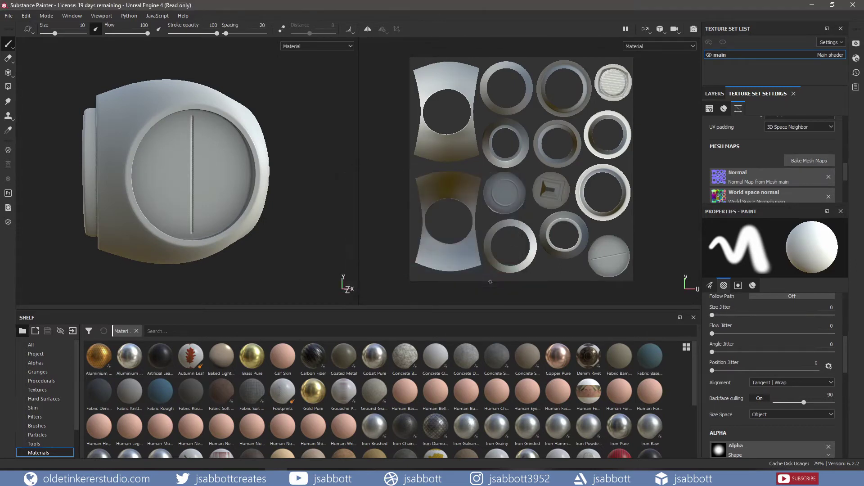
# In the bake settings, tick only the ID map and untick all other mesh maps
pyautogui.click(809, 161)
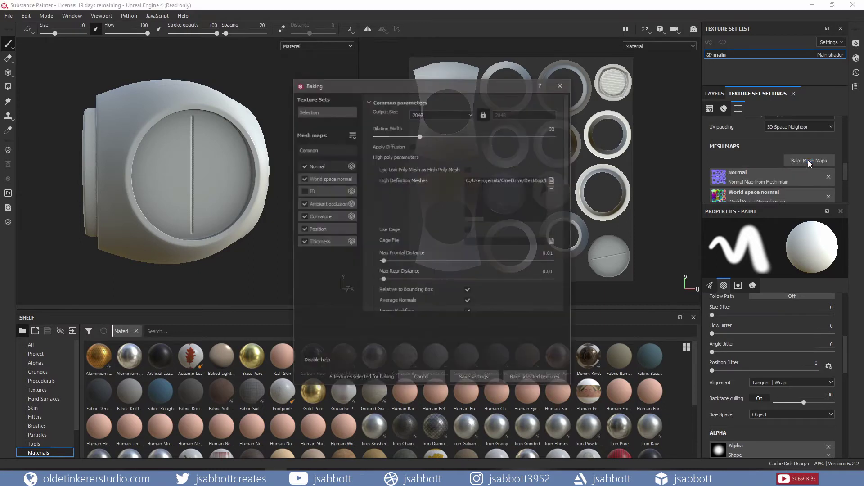
pyautogui.click(303, 191)
pyautogui.click(304, 179)
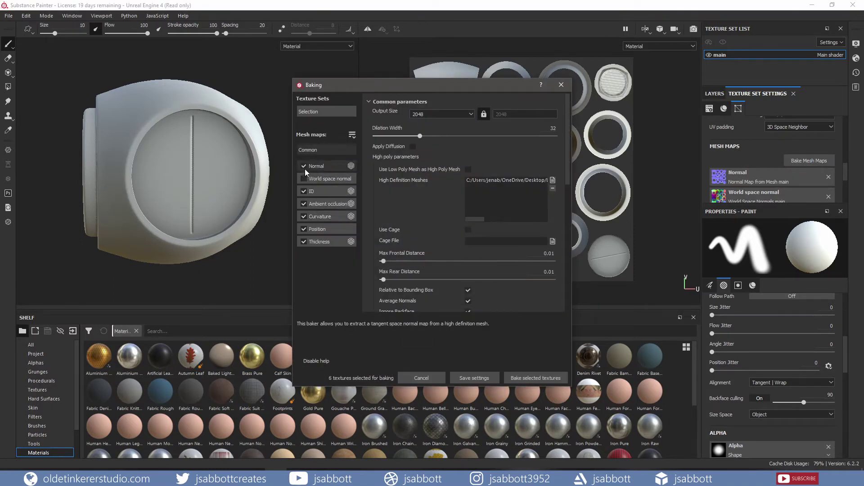
pyautogui.click(303, 166)
pyautogui.click(303, 203)
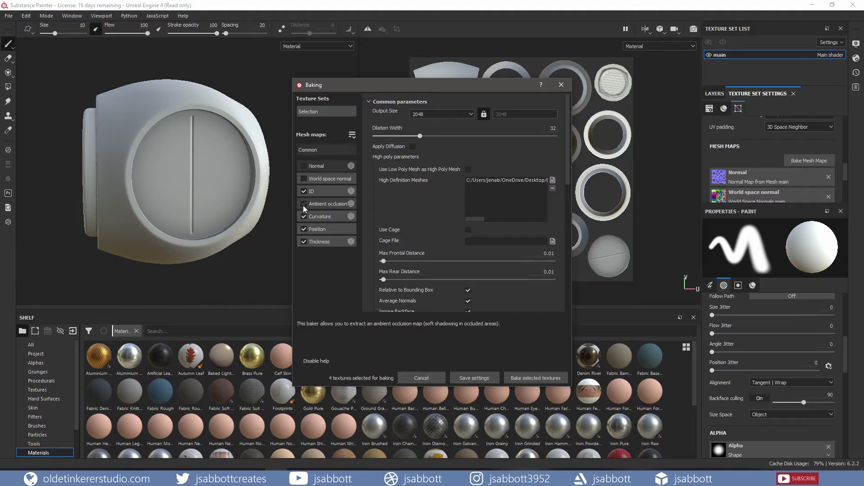
pyautogui.click(303, 216)
pyautogui.click(303, 229)
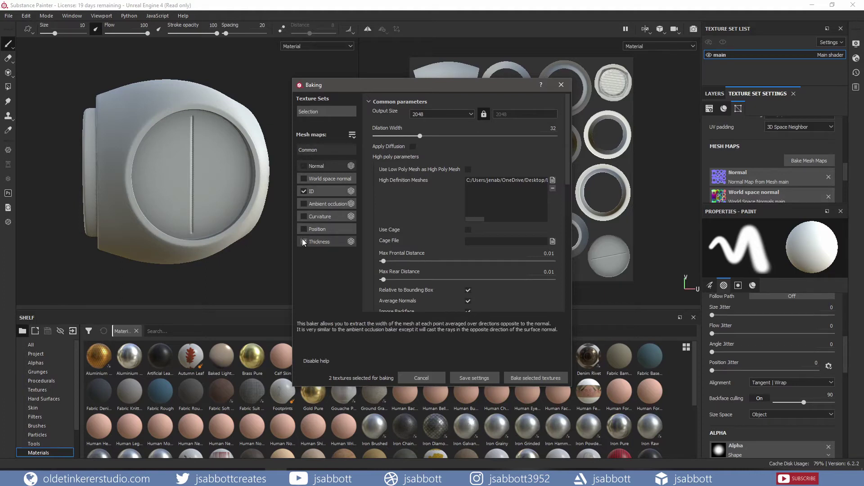
pyautogui.click(303, 241)
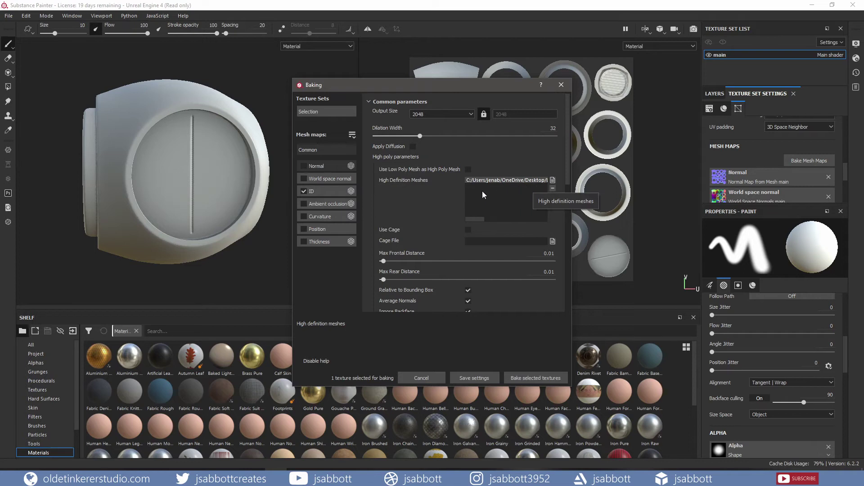
# Re-add the high-poly mesh as bake source and bake the ID map
pyautogui.click(552, 188)
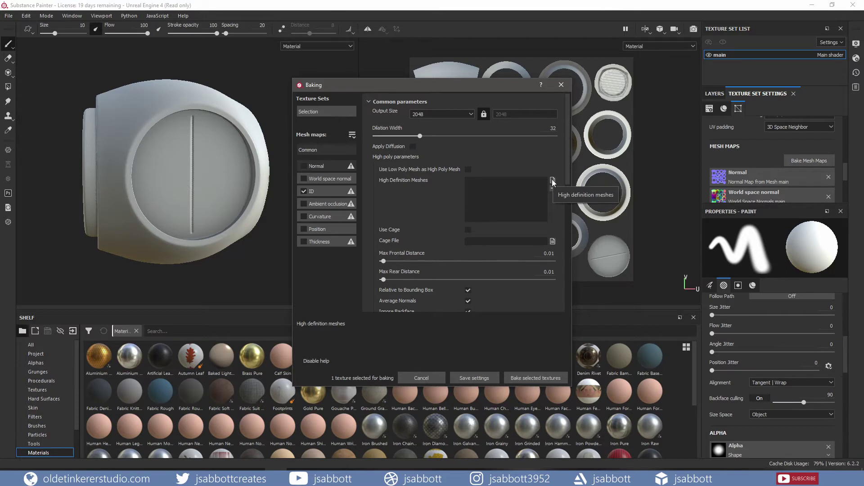
pyautogui.click(552, 180)
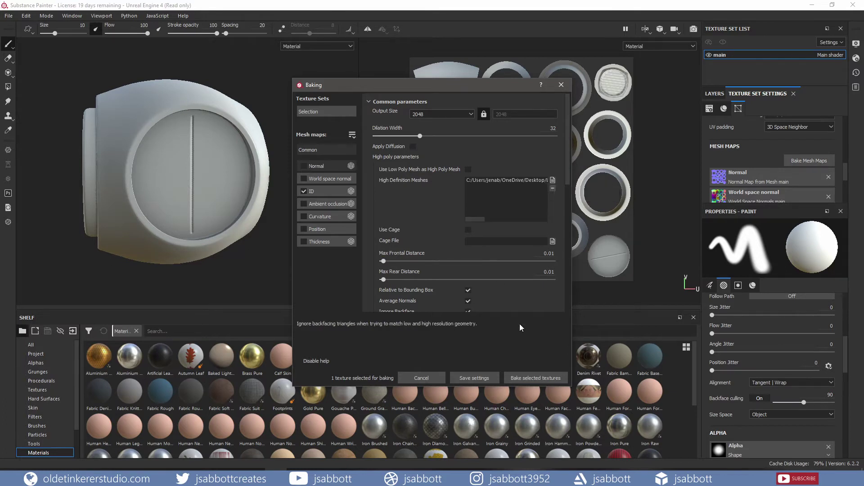
pyautogui.click(534, 377)
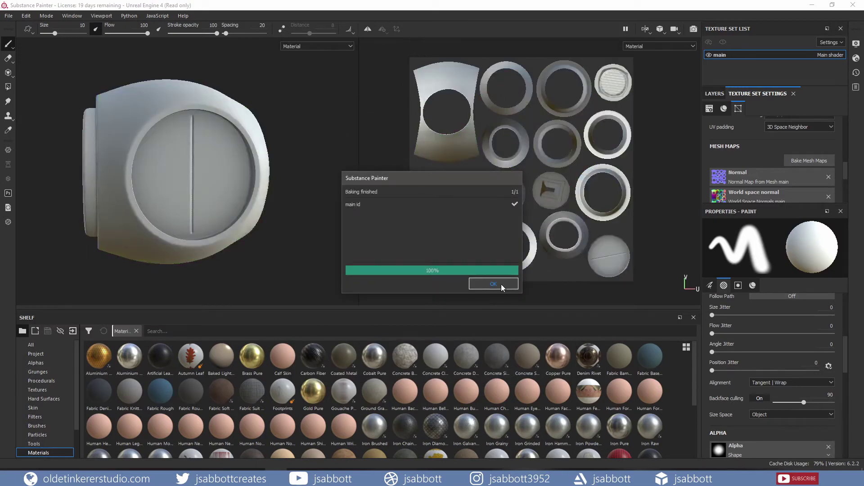
pyautogui.click(495, 284)
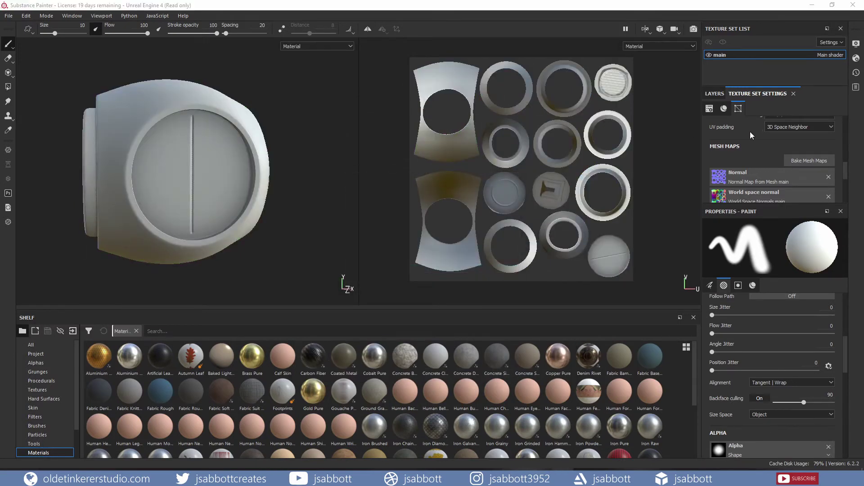
# Add a new fill layer named 'base color' to the layer stack
pyautogui.click(720, 93)
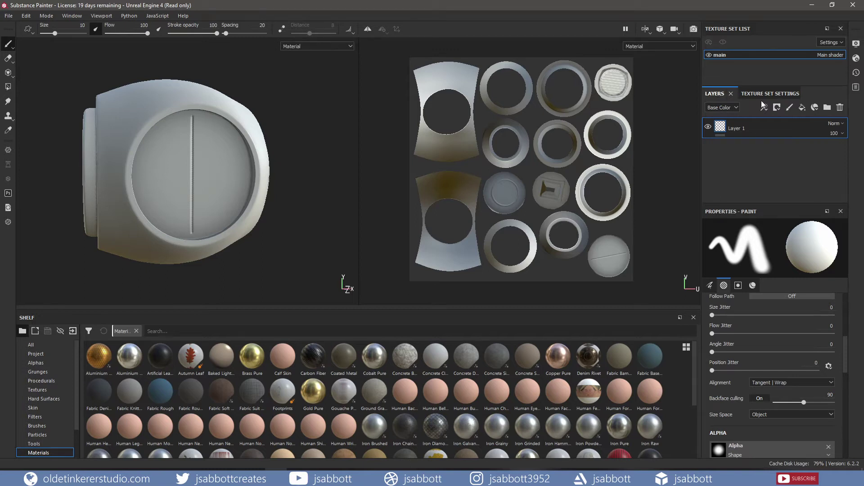
pyautogui.click(802, 108)
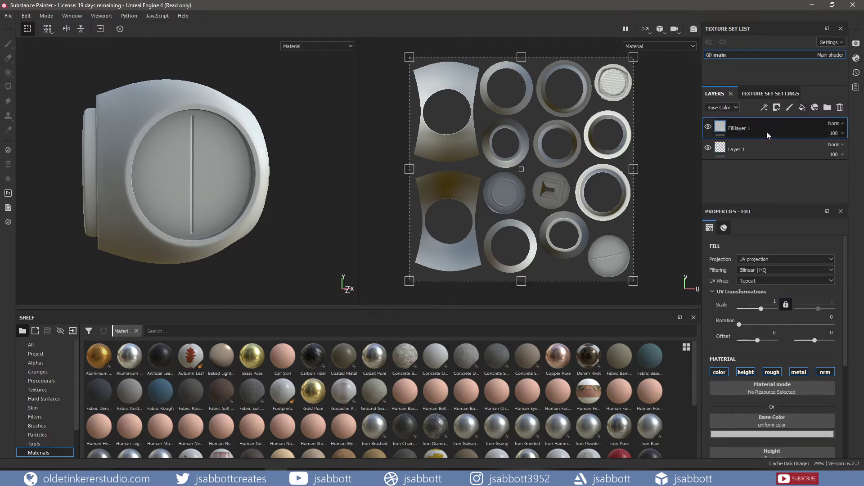
pyautogui.doubleClick(745, 129)
pyautogui.write('base color')
pyautogui.press('Return')
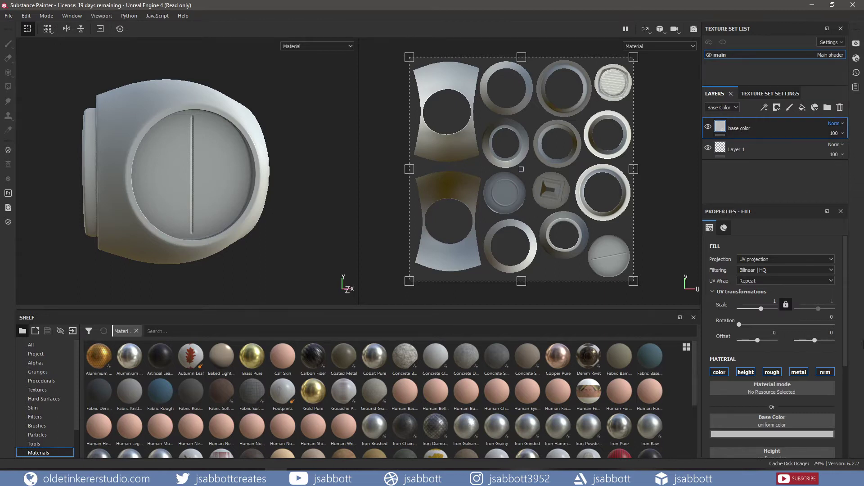
# Disable height, roughness, metallic and normal channels and set the base colour near-black (about 0.04)
pyautogui.click(746, 372)
pyautogui.click(772, 372)
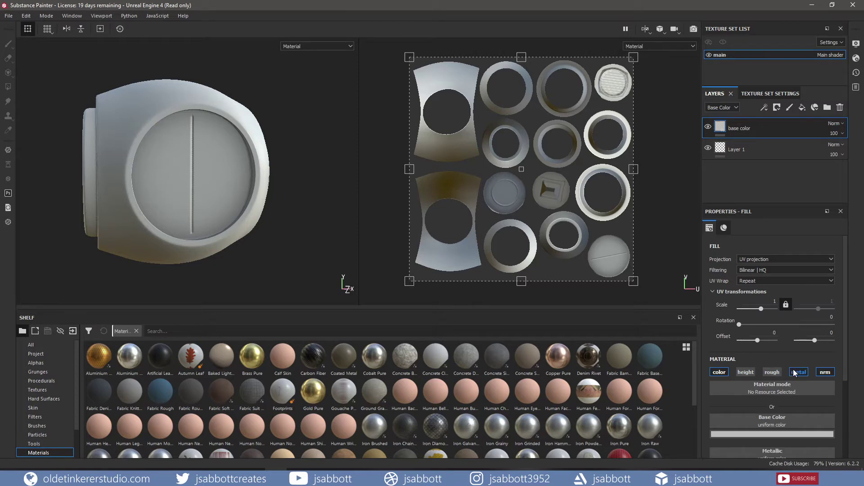
pyautogui.click(795, 372)
pyautogui.click(825, 372)
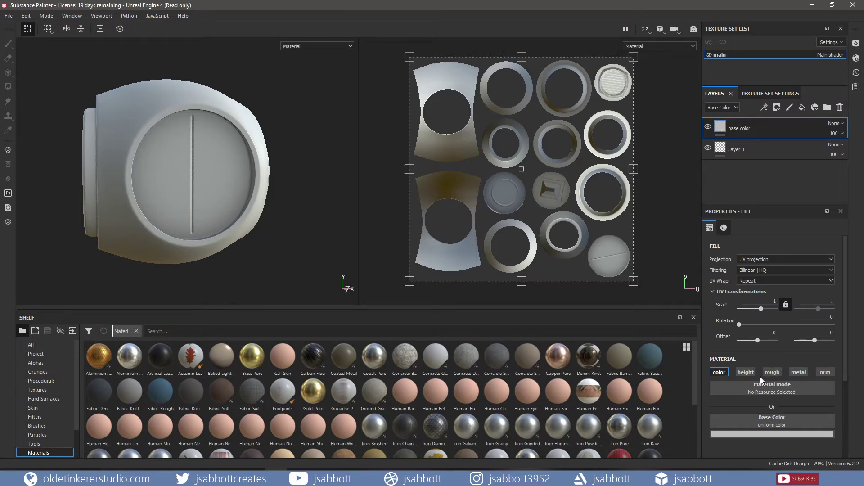
pyautogui.click(743, 435)
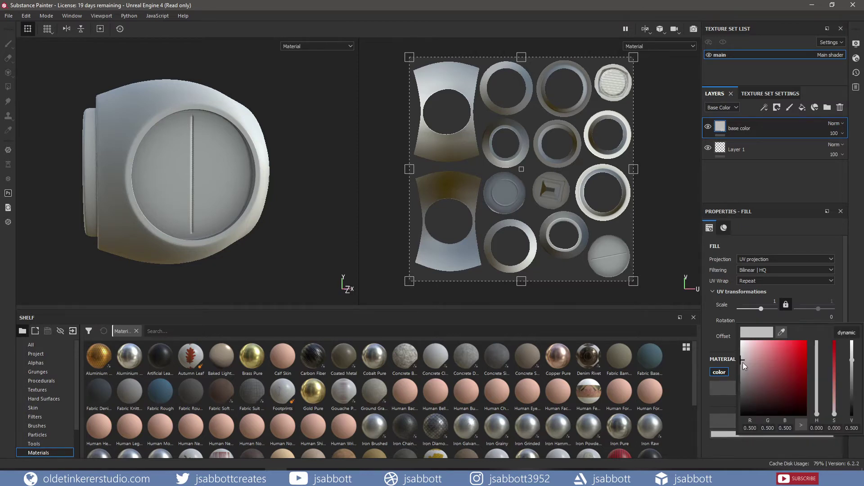
pyautogui.moveTo(743, 363); pyautogui.dragTo(743, 405)
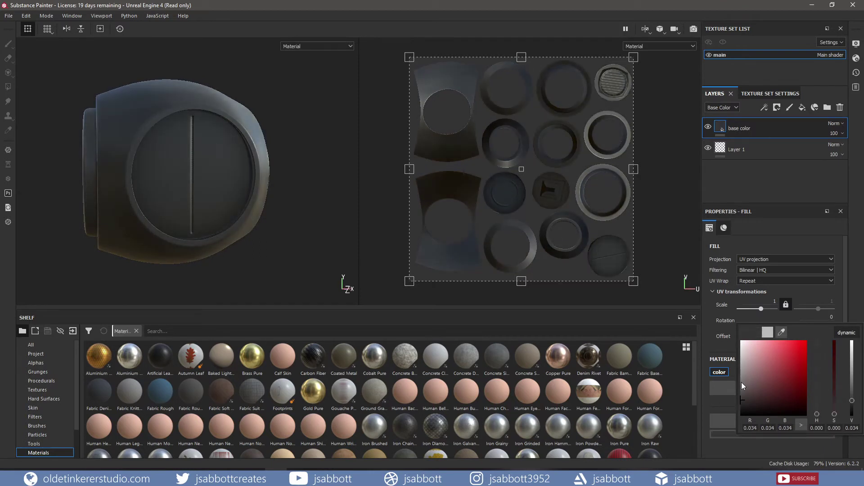
pyautogui.click(218, 330)
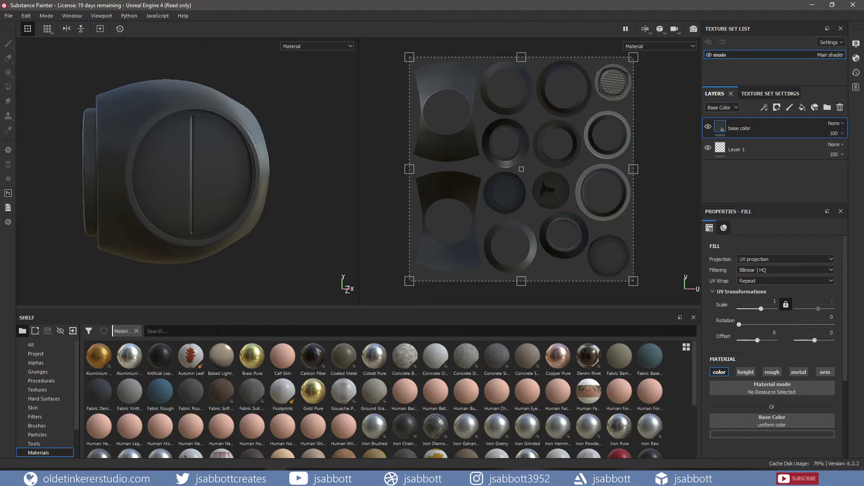
# Filter the shelf by 'meta' and drop Steel Rust and Wear onto the model
pyautogui.write('metal')
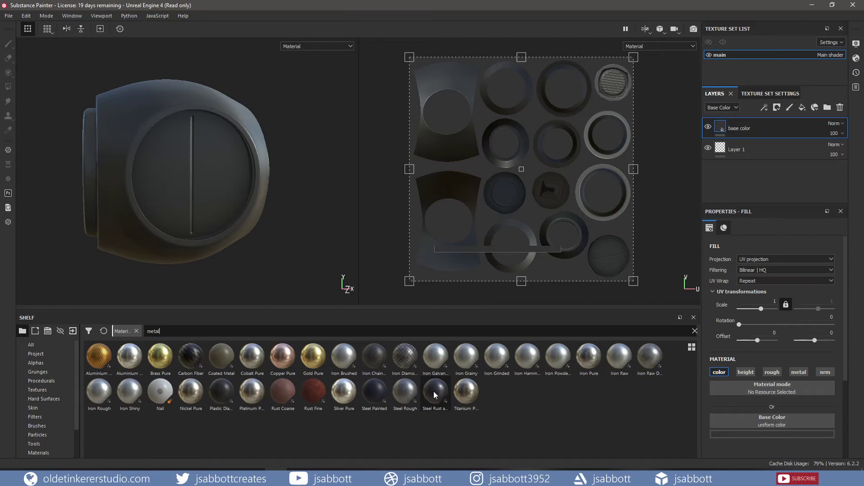
pyautogui.moveTo(434, 391)
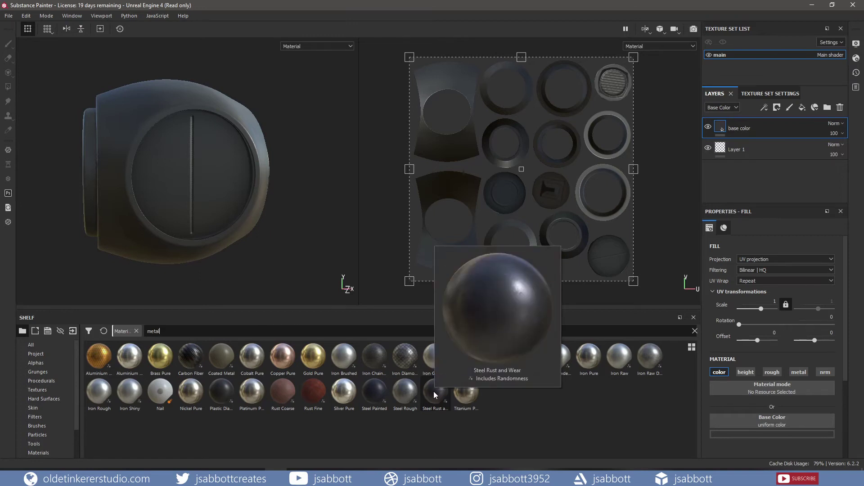
pyautogui.moveTo(435, 395)
pyautogui.mouseDown()
pyautogui.moveTo(212, 183)
pyautogui.moveTo(251, 207)
pyautogui.mouseUp()
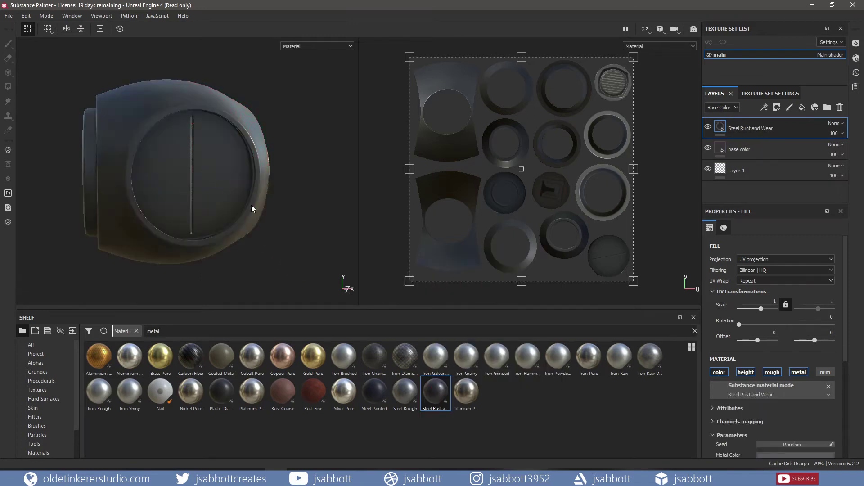
# Give Steel Rust and Wear a white mask and select the Archive Inker brush at size 16
pyautogui.rightClick(781, 130)
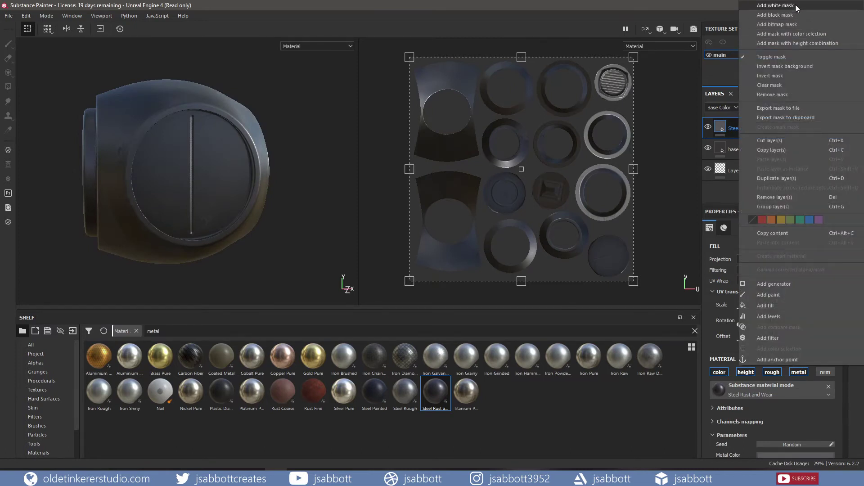
pyautogui.click(783, 5)
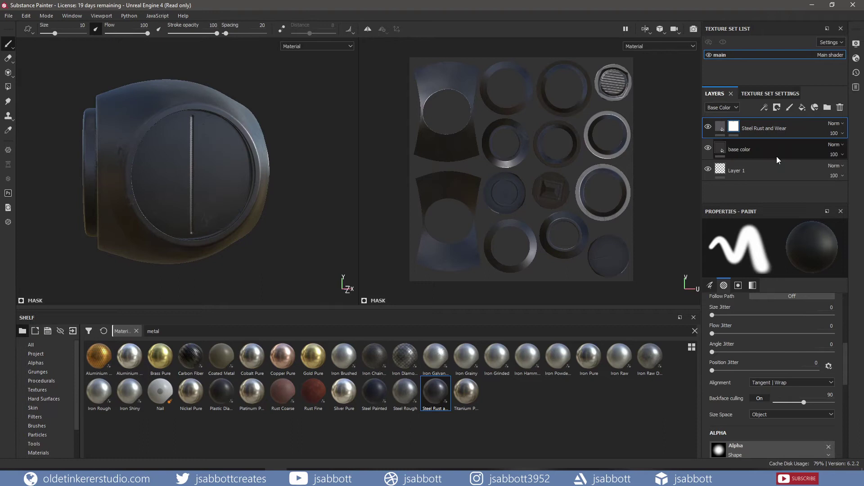
pyautogui.click(695, 331)
pyautogui.click(37, 426)
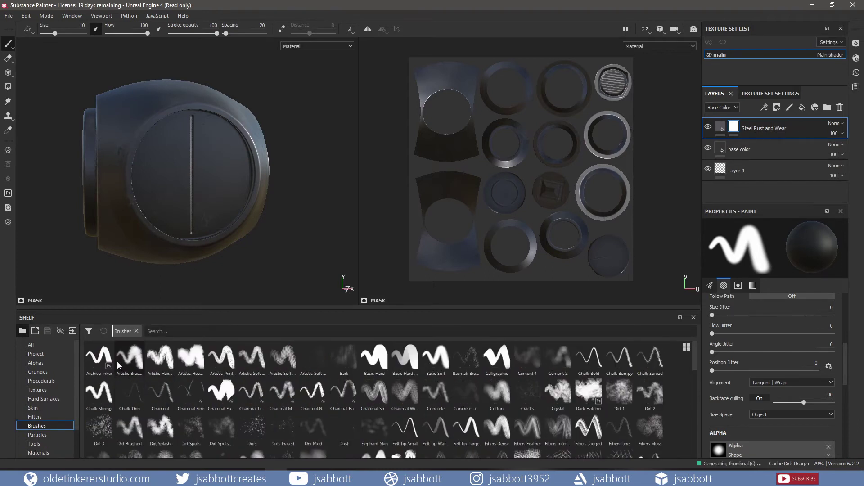
pyautogui.click(99, 361)
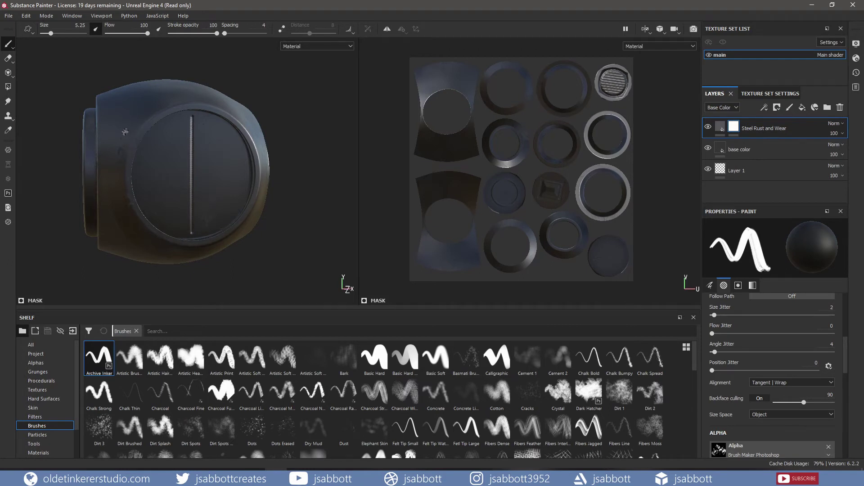
pyautogui.keyDown('alt'); pyautogui.moveTo(125, 132); pyautogui.dragTo(141, 158); pyautogui.keyUp('alt')
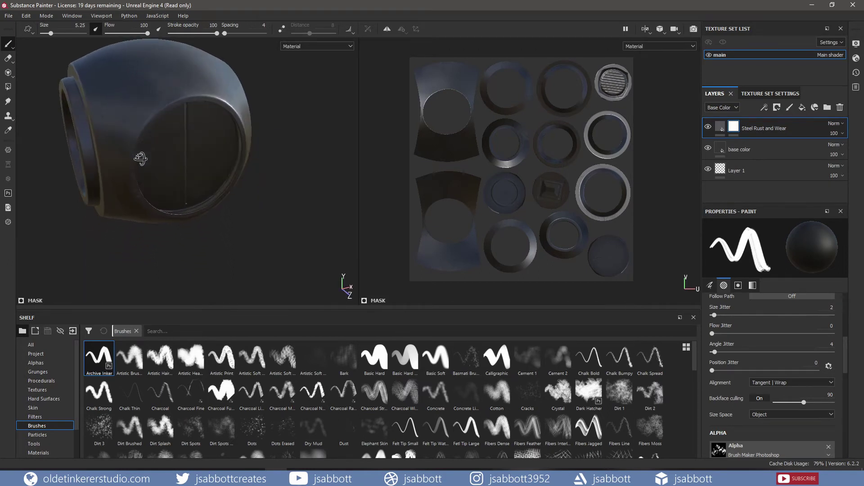
pyautogui.keyDown('alt'); pyautogui.moveTo(129, 112); pyautogui.dragTo(173, 196, button='middle'); pyautogui.keyUp('alt')
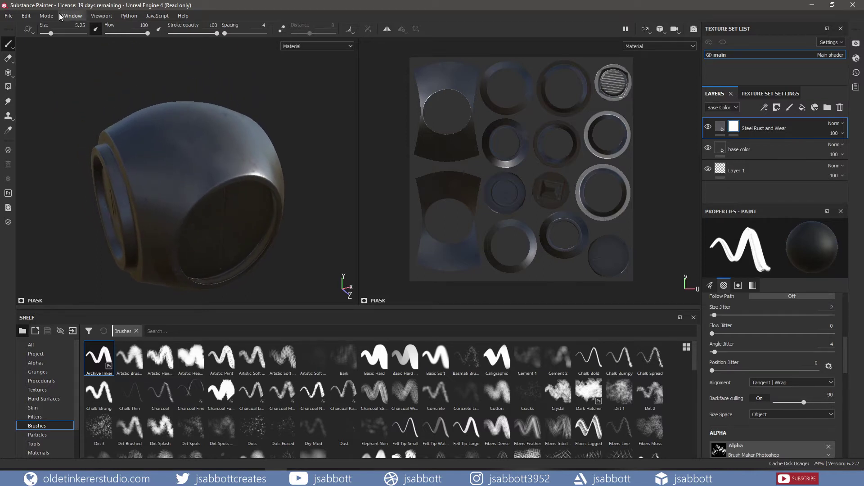
pyautogui.moveTo(51, 34); pyautogui.dragTo(58, 33)
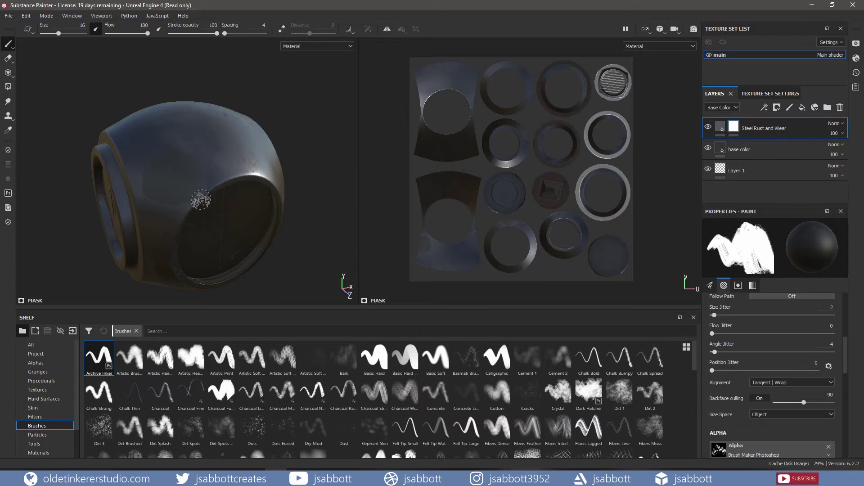
# Use the Arrow Negative alpha on the brush and enlarge it to size 41.53
pyautogui.click(35, 362)
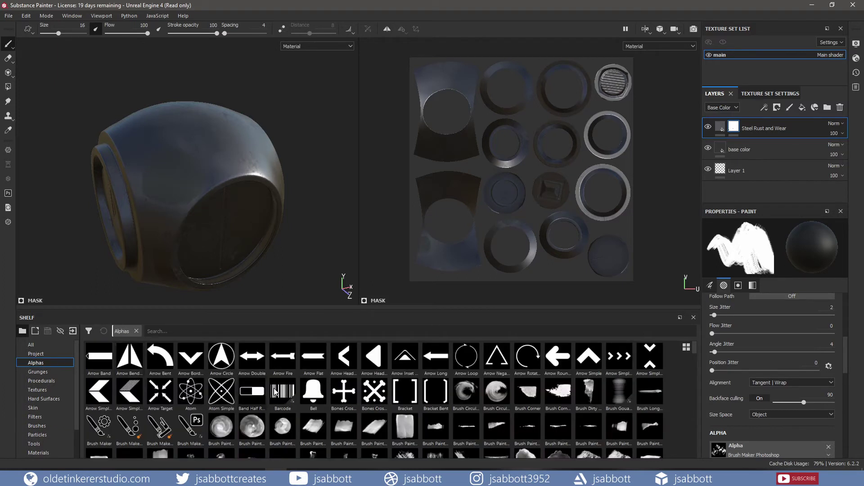
pyautogui.click(498, 361)
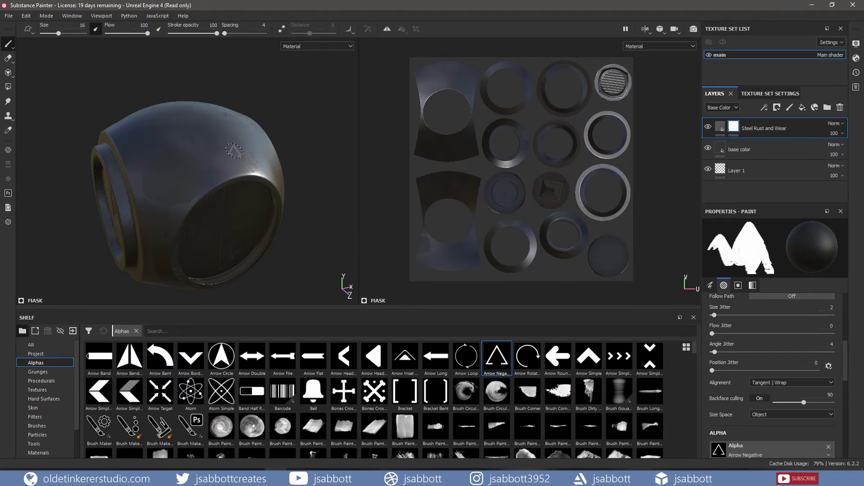
pyautogui.keyDown('alt'); pyautogui.moveTo(236, 141); pyautogui.dragTo(191, 224); pyautogui.keyUp('alt')
pyautogui.keyDown('alt'); pyautogui.moveTo(200, 195); pyautogui.dragTo(220, 128); pyautogui.keyUp('alt')
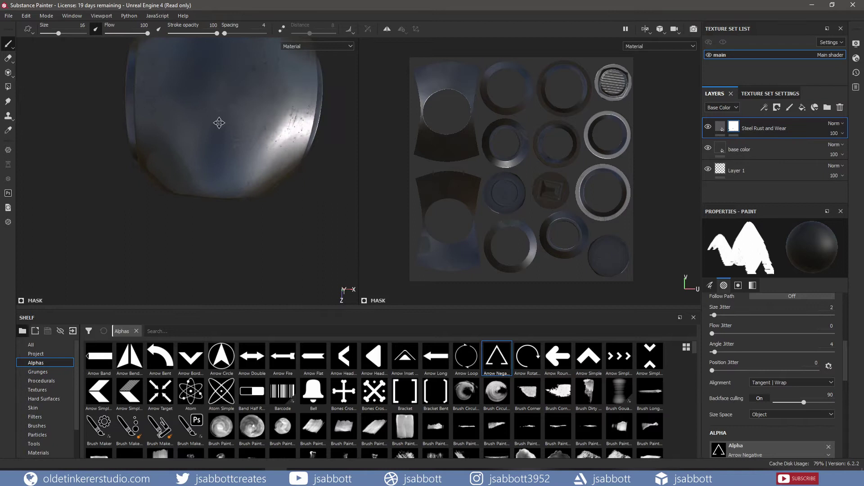
pyautogui.keyDown('alt'); pyautogui.moveTo(221, 127); pyautogui.dragTo(209, 198, button='middle'); pyautogui.keyUp('alt')
pyautogui.moveTo(59, 34); pyautogui.dragTo(64, 34)
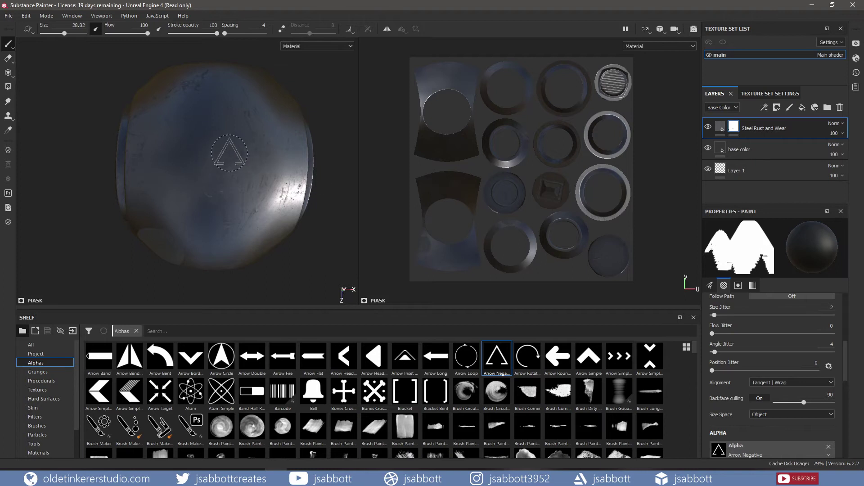
pyautogui.scroll(2, 225, 155)
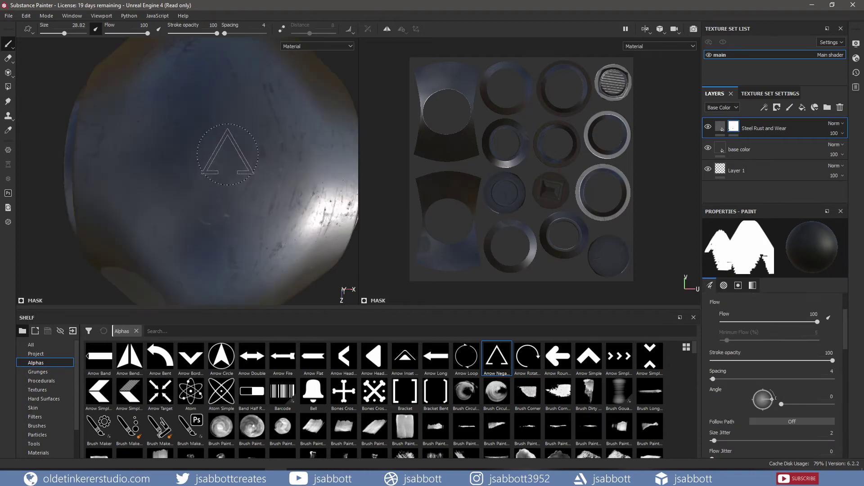
pyautogui.press('shift')
pyautogui.moveTo(227, 155)
pyautogui.keyDown('ctrl'); pyautogui.mouseDown(button='right')
pyautogui.moveTo(263, 154)
pyautogui.moveTo(240, 155)
pyautogui.mouseUp(button='right'); pyautogui.keyUp('ctrl')
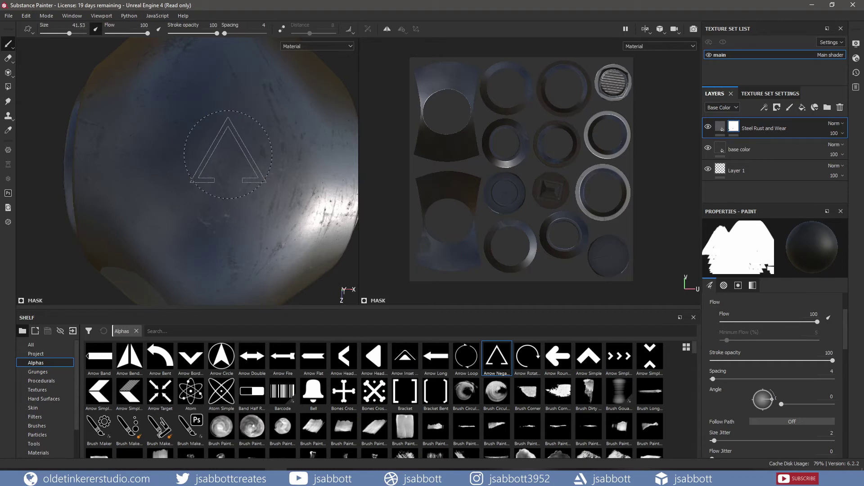
# Rotate the Arrow Negative brush angle to 359
pyautogui.press('ctrl')
pyautogui.keyDown('ctrl'); pyautogui.moveTo(228, 155); pyautogui.dragTo(228, 154); pyautogui.keyUp('ctrl')
pyautogui.keyDown('shift'); pyautogui.moveTo(210, 149); pyautogui.dragTo(210, 149, button='right'); pyautogui.keyUp('shift')
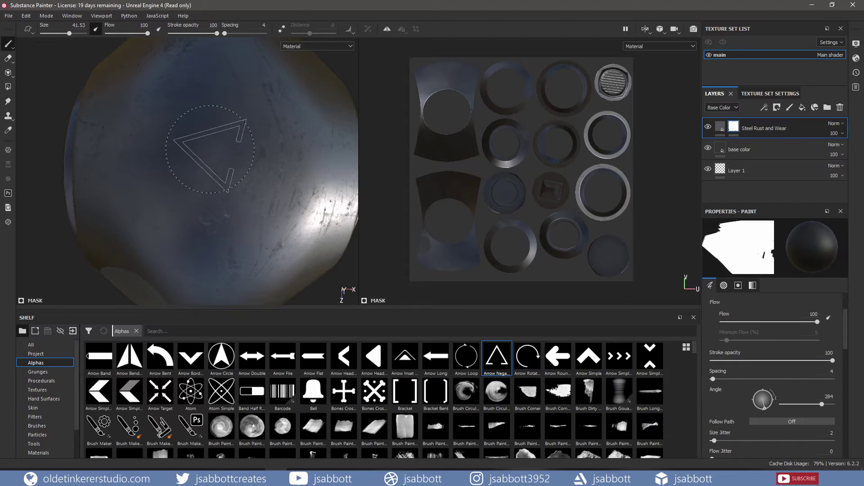
pyautogui.keyDown('ctrl'); pyautogui.moveTo(210, 149); pyautogui.dragTo(210, 149); pyautogui.keyUp('ctrl')
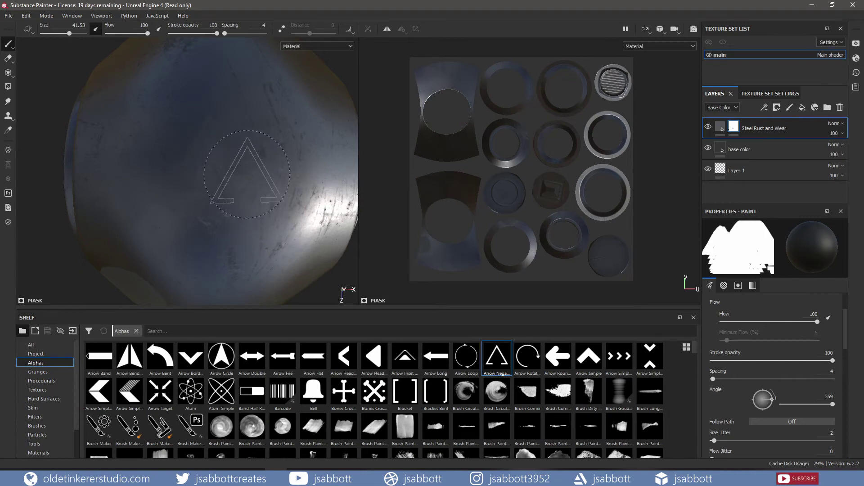
pyautogui.keyDown('alt'); pyautogui.moveTo(236, 164); pyautogui.dragTo(236, 164); pyautogui.keyUp('alt')
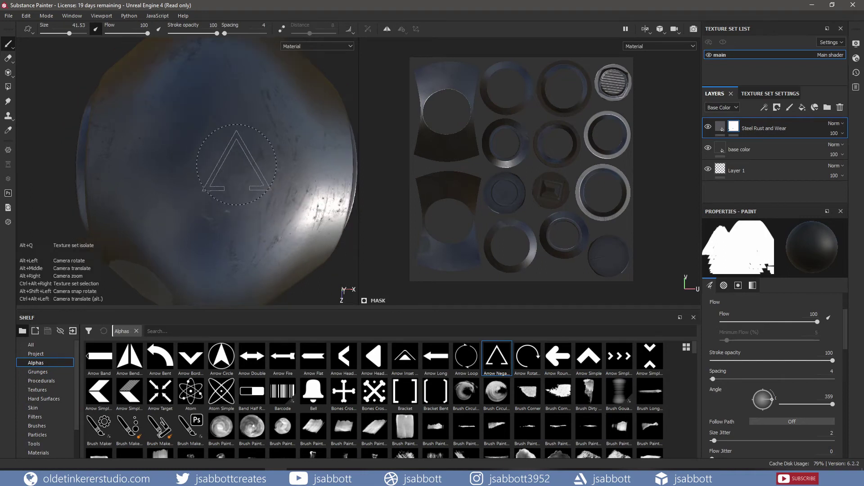
pyautogui.keyDown('alt'); pyautogui.moveTo(236, 164); pyautogui.dragTo(236, 169, button='right'); pyautogui.keyUp('alt')
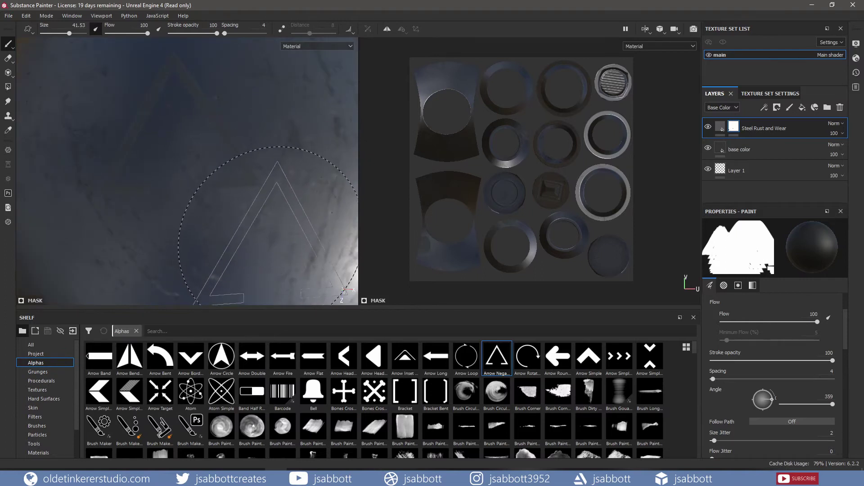
pyautogui.scroll(-5, 220, 131)
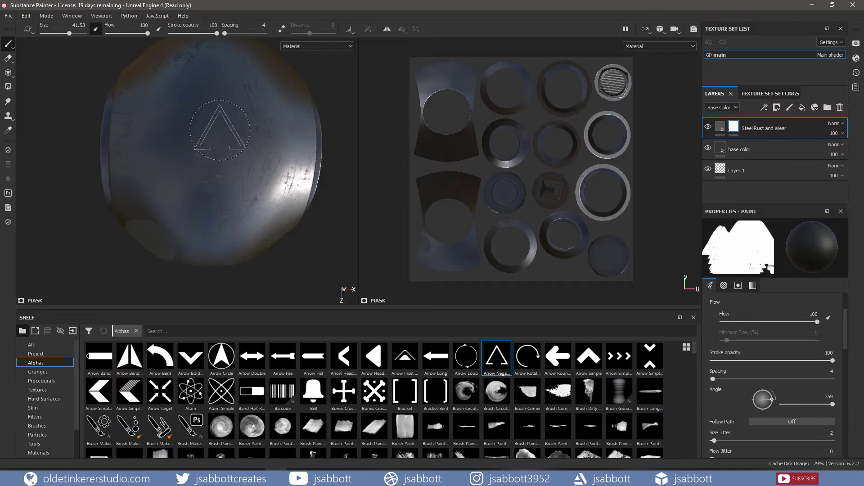
# Delete the base color and Steel Rust and Wear layers, then apply Steel Painted Scraped Green
pyautogui.click(769, 146)
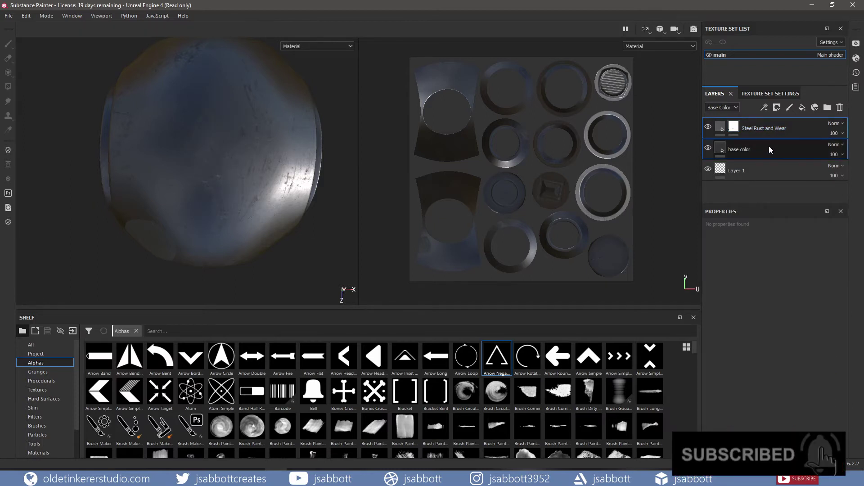
pyautogui.press('Delete')
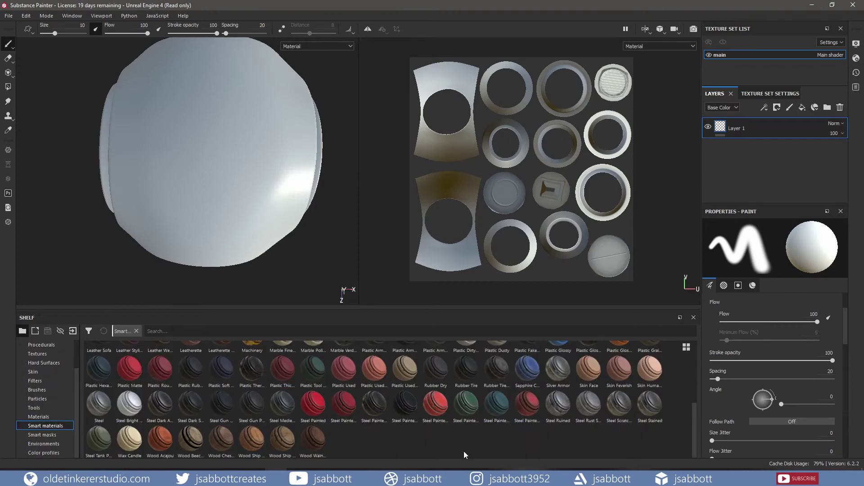
pyautogui.moveTo(466, 407)
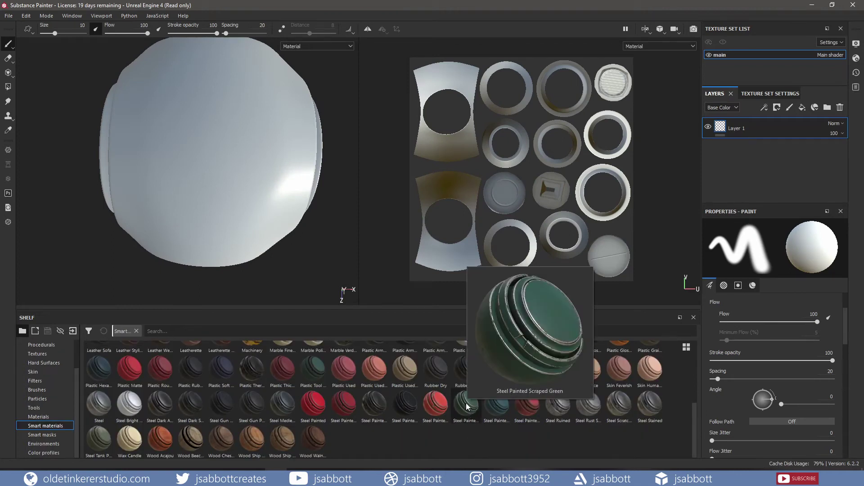
pyautogui.moveTo(467, 406)
pyautogui.mouseDown()
pyautogui.moveTo(199, 144)
pyautogui.moveTo(233, 174)
pyautogui.moveTo(258, 112)
pyautogui.mouseUp()
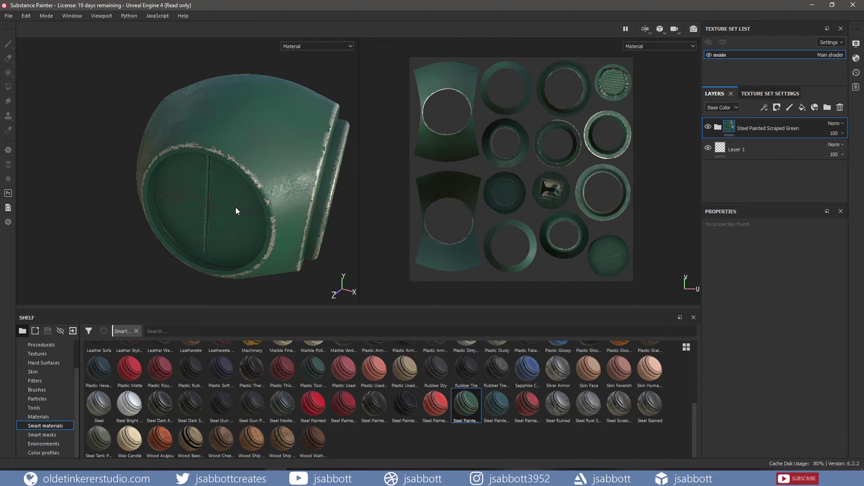
# Expand the group, enlarge the layer panel, and inspect Base Metal, Surface Details, Edges Damages, Dirt, Sharpen
pyautogui.click(718, 128)
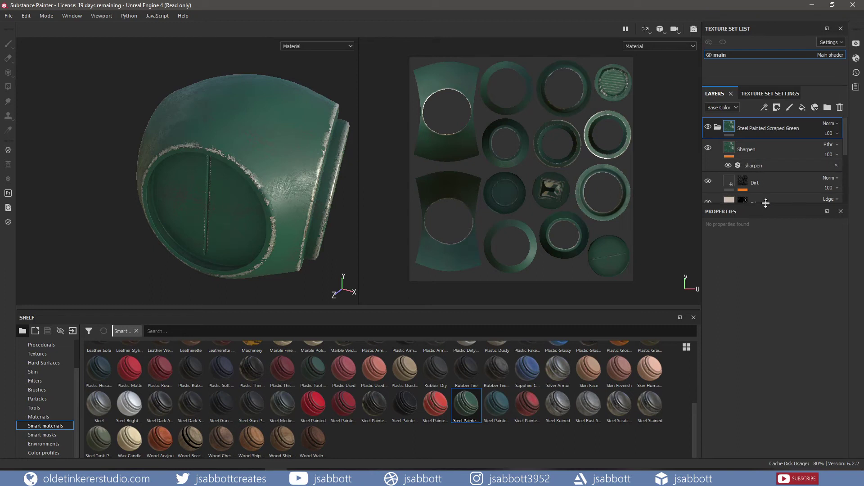
pyautogui.moveTo(766, 206); pyautogui.dragTo(774, 313)
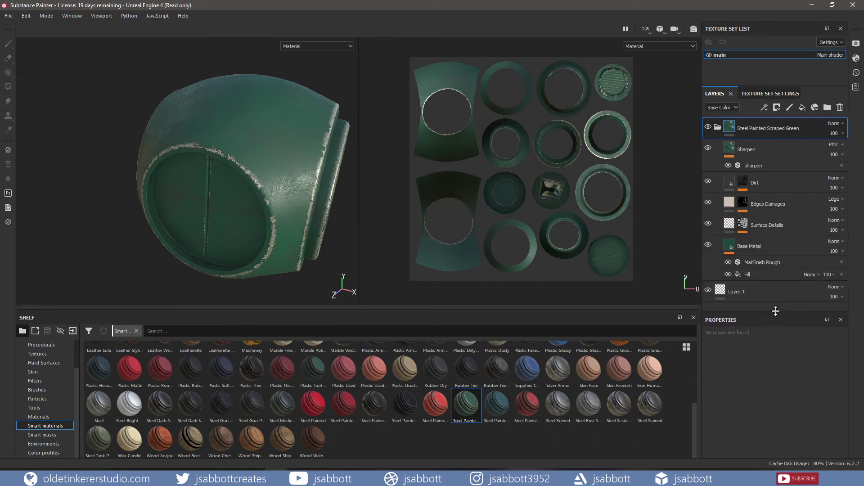
pyautogui.click(769, 250)
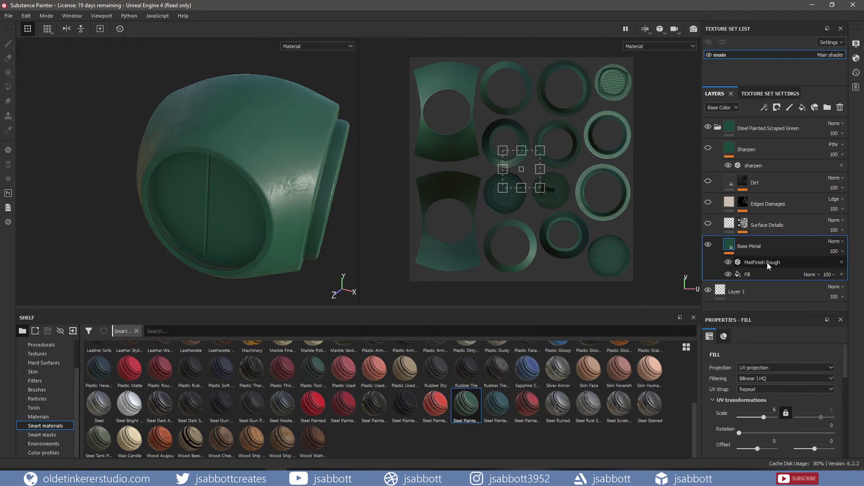
pyautogui.click(773, 225)
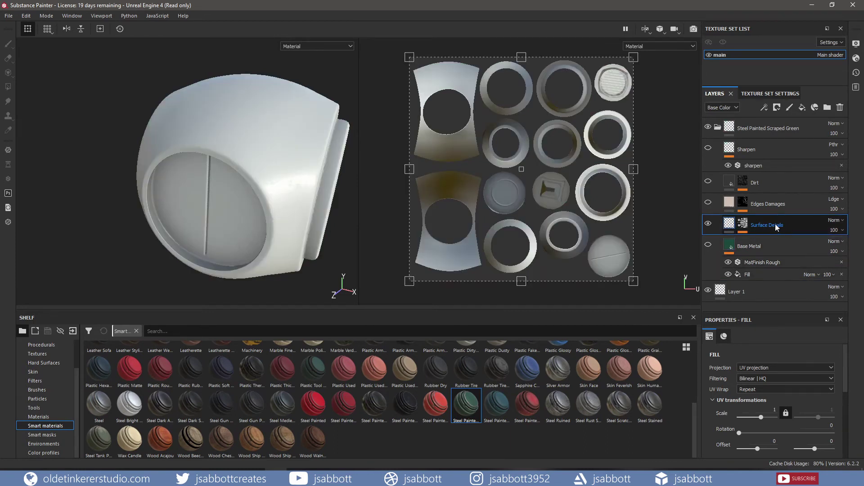
pyautogui.scroll(-5, 845, 365)
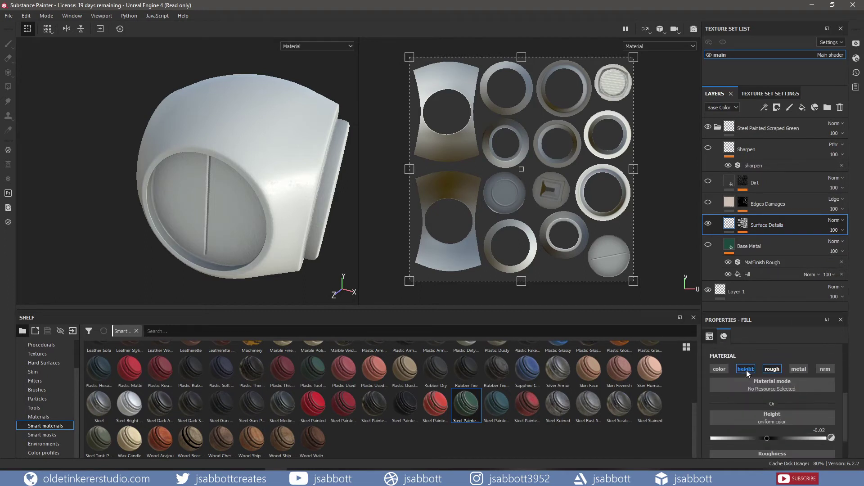
pyautogui.click(767, 204)
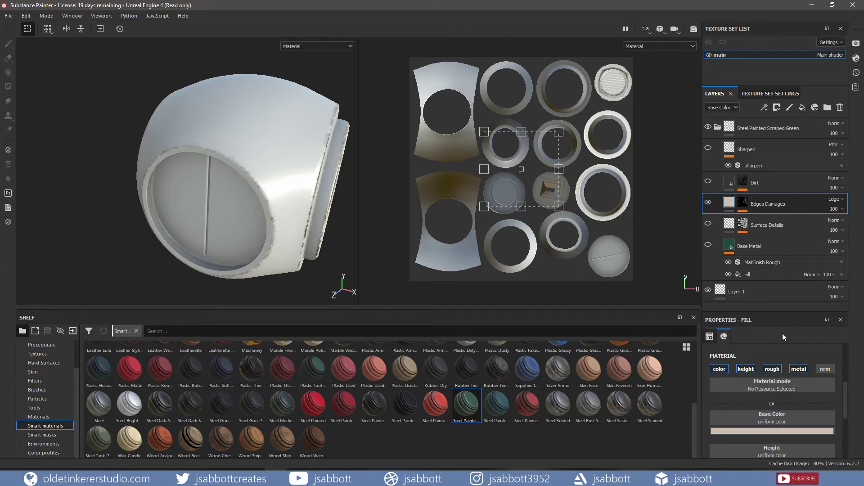
pyautogui.click(769, 182)
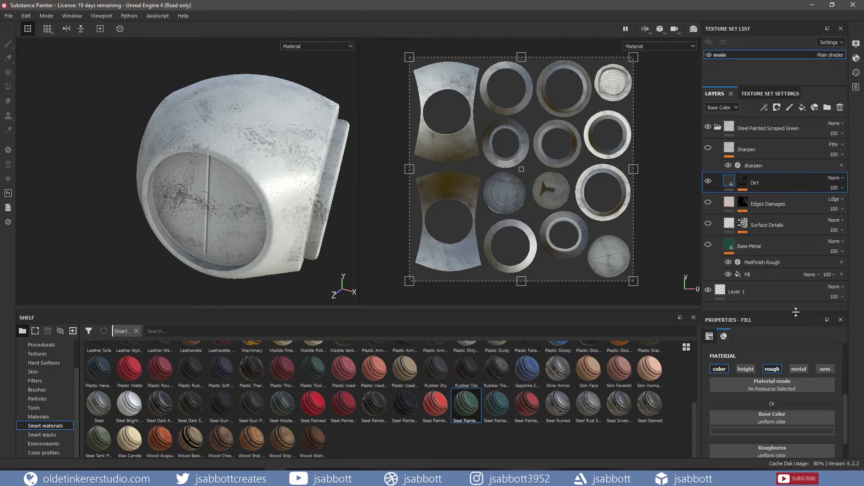
pyautogui.click(774, 147)
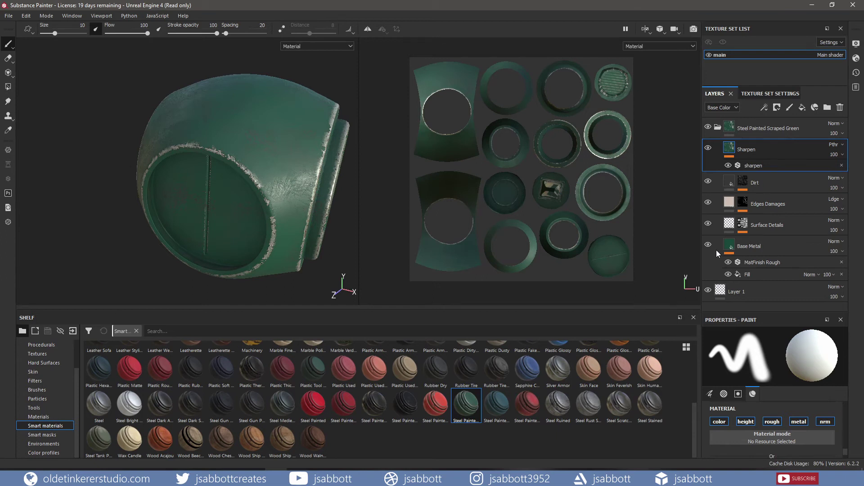
# Shift the Base Metal layer's base colour hue from green to red
pyautogui.click(729, 246)
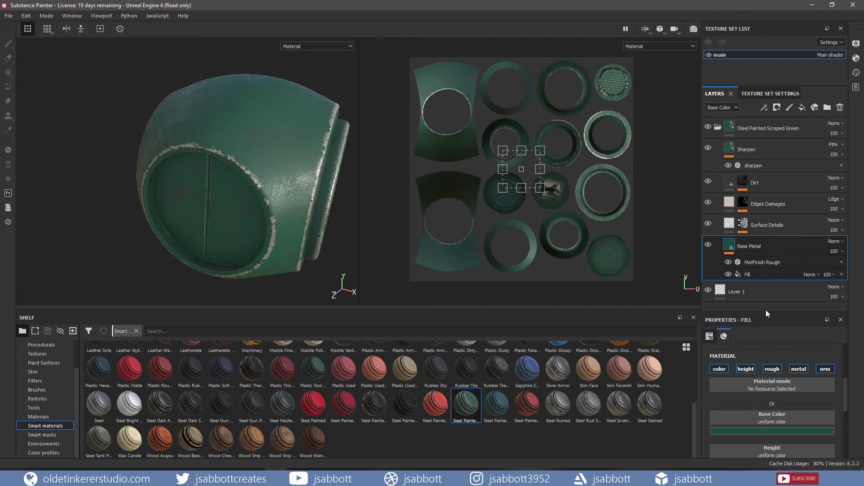
pyautogui.click(772, 431)
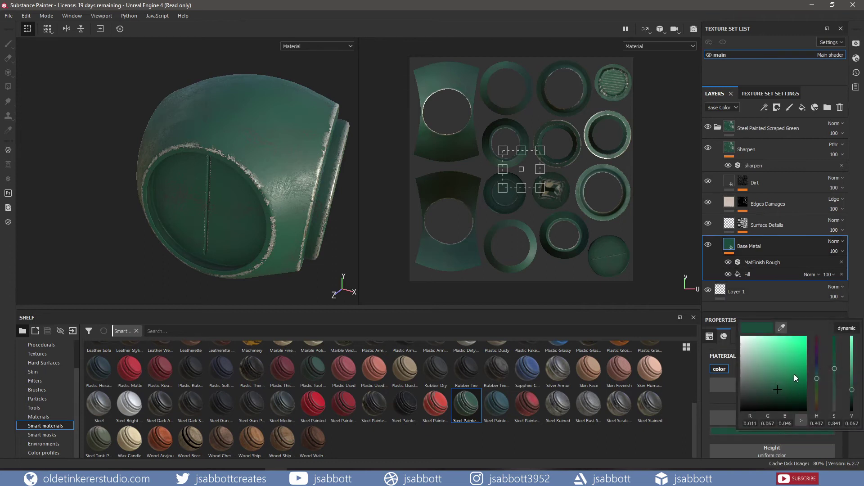
pyautogui.moveTo(818, 378); pyautogui.dragTo(785, 380)
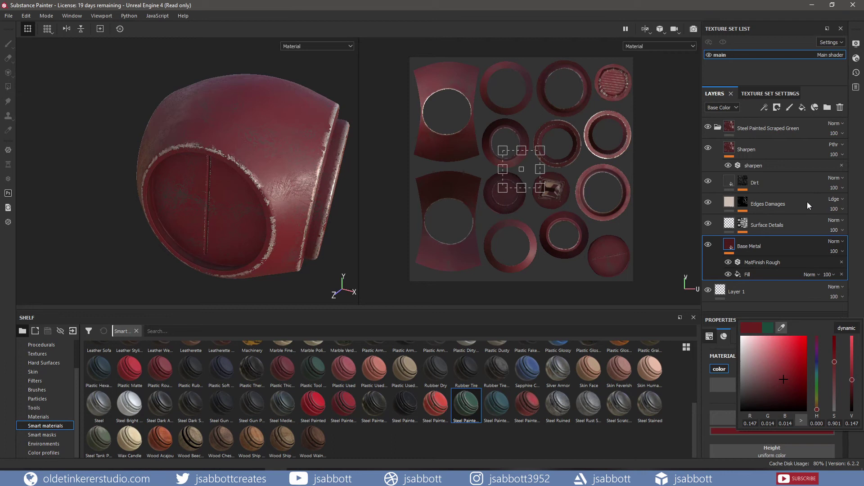
# Make the Edges Damages colour pinkish red and collapse the Steel Painted Scraped Green folder
pyautogui.click(764, 204)
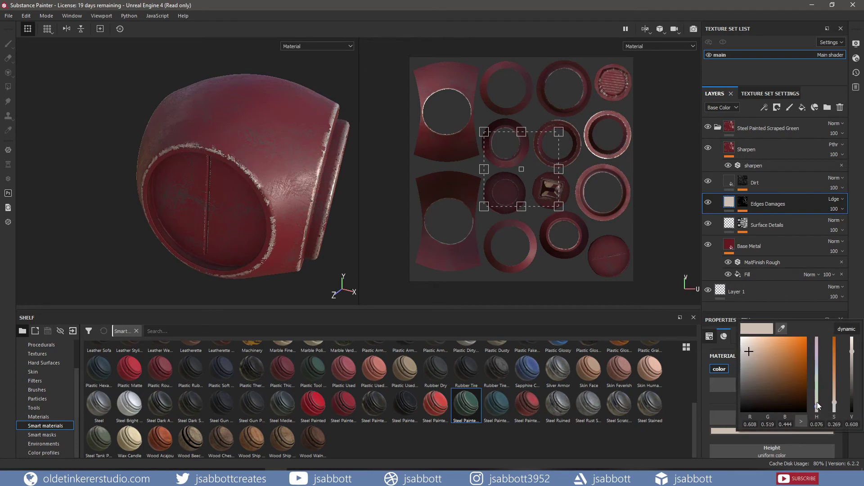
pyautogui.moveTo(818, 410); pyautogui.dragTo(811, 405)
pyautogui.moveTo(749, 351); pyautogui.dragTo(760, 350)
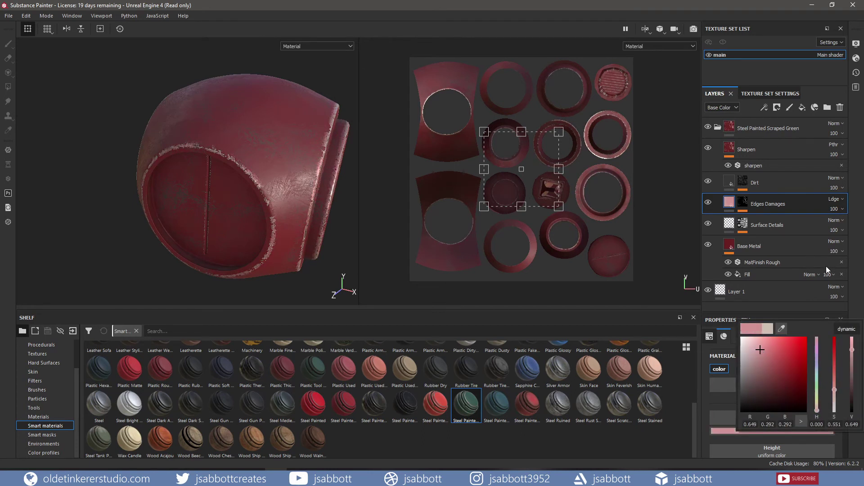
pyautogui.click(791, 204)
pyautogui.click(718, 128)
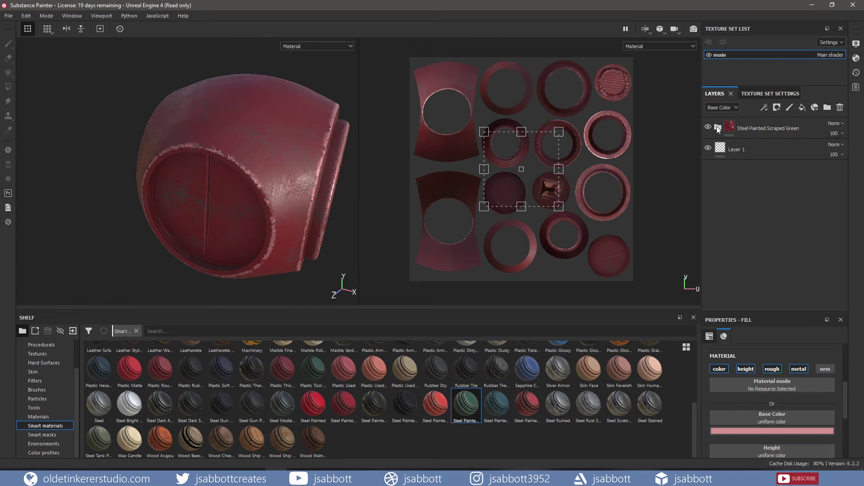
# Add Fill layer 1 above the material folder and give it a black mask
pyautogui.click(801, 108)
pyautogui.moveTo(739, 208)
pyautogui.mouseDown()
pyautogui.moveTo(750, 182)
pyautogui.moveTo(741, 122)
pyautogui.mouseUp()
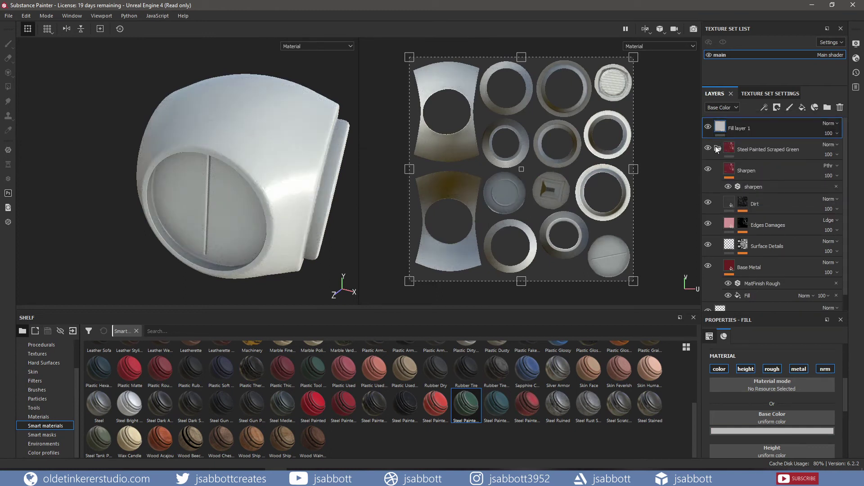
pyautogui.rightClick(750, 127)
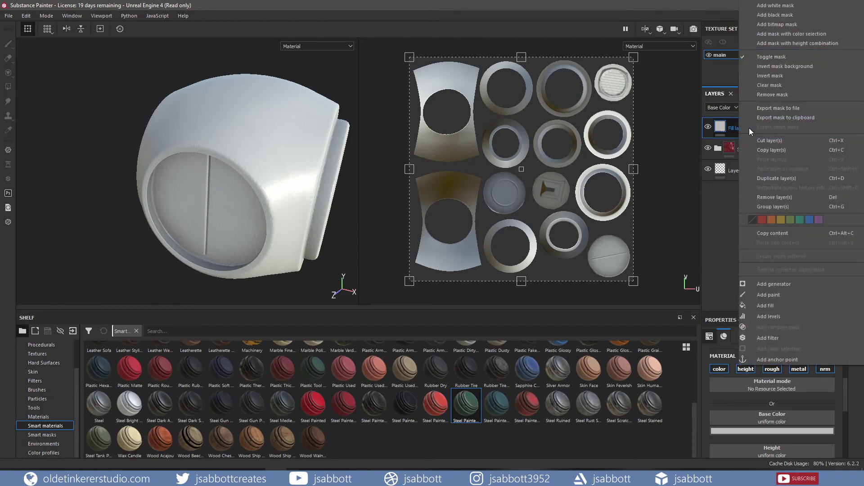
pyautogui.click(792, 15)
pyautogui.click(785, 134)
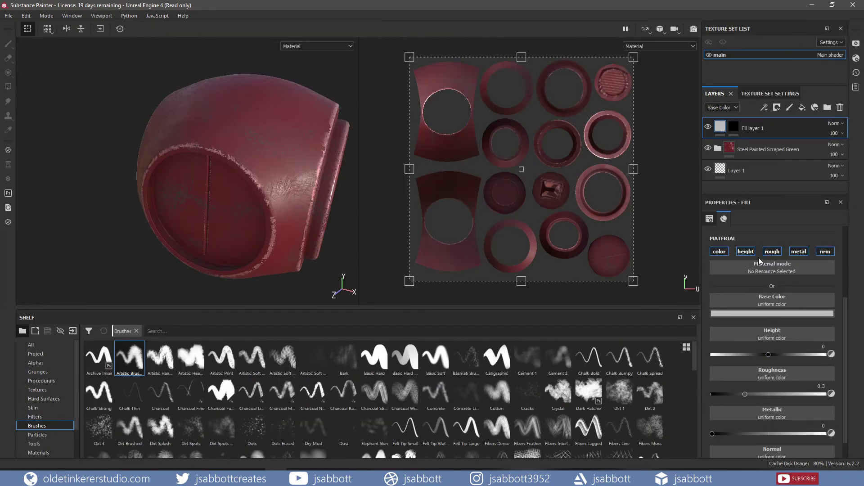
# Disable the fill's height, roughness, metallic and normal channels and set its base colour to saturated green
pyautogui.click(745, 251)
pyautogui.click(772, 251)
pyautogui.click(799, 252)
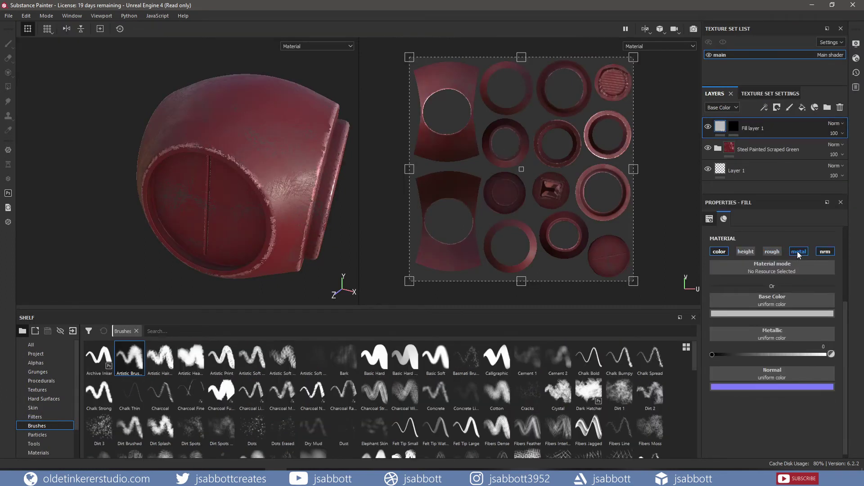
pyautogui.click(830, 252)
pyautogui.click(787, 313)
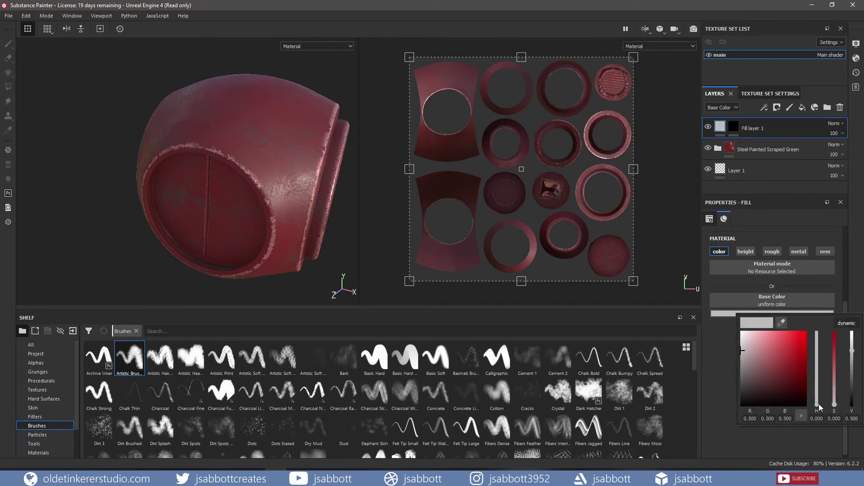
pyautogui.moveTo(817, 406); pyautogui.dragTo(817, 384)
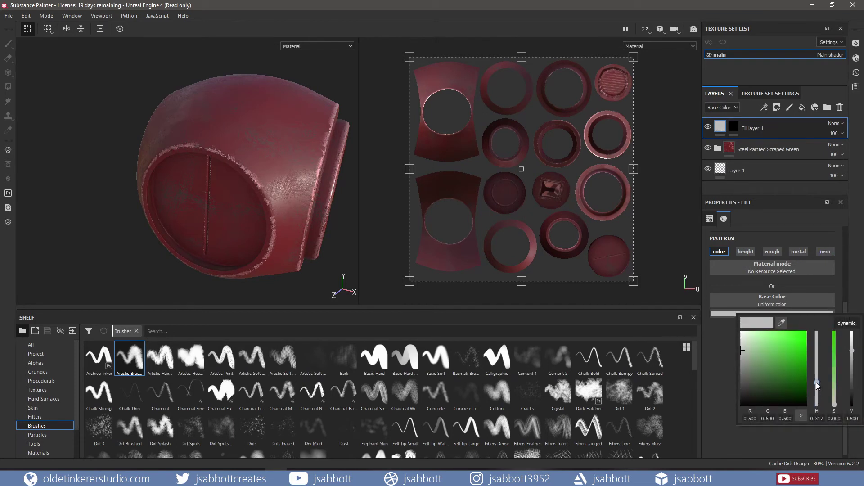
pyautogui.moveTo(742, 358); pyautogui.dragTo(781, 358)
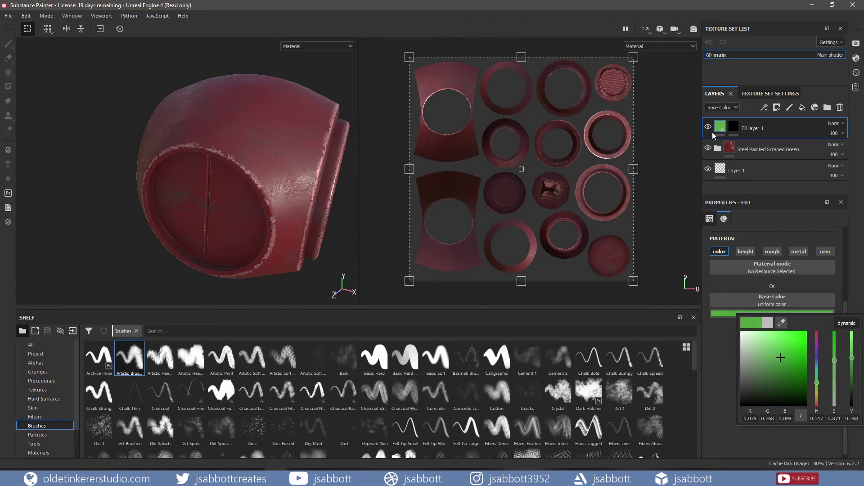
# Paint a green spot on the model's side through Fill layer 1's mask
pyautogui.click(738, 129)
pyautogui.press('1')
pyautogui.click(734, 128)
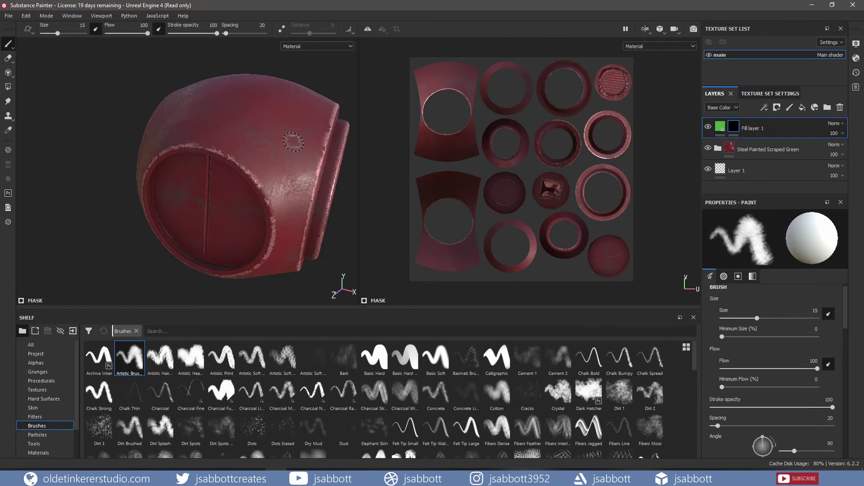
pyautogui.moveTo(297, 142)
pyautogui.mouseDown()
pyautogui.moveTo(264, 151)
pyautogui.moveTo(297, 145)
pyautogui.moveTo(296, 162)
pyautogui.moveTo(280, 153)
pyautogui.mouseUp()
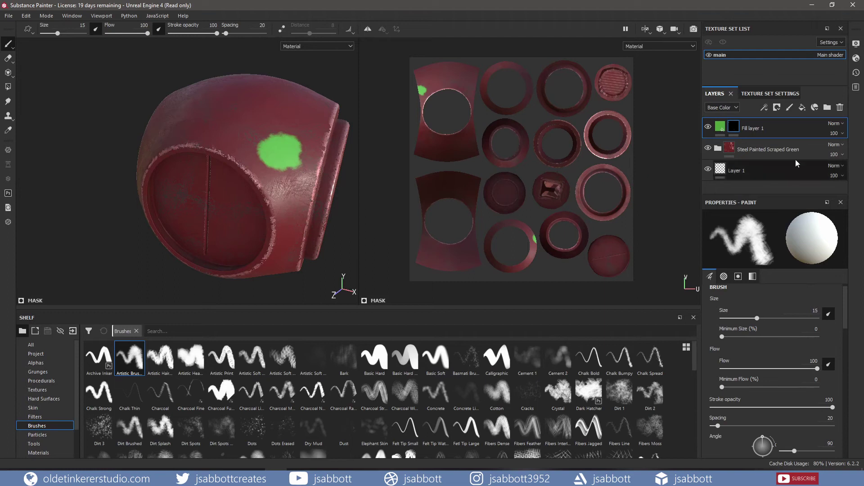
# Try Multiply and Difference blending on Fill layer 1, then settle on Screen
pyautogui.click(843, 124)
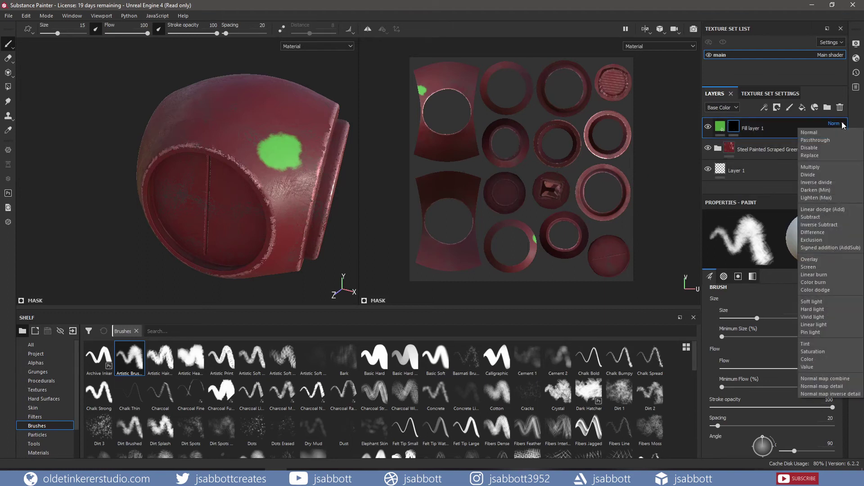
pyautogui.click(825, 167)
pyautogui.click(839, 123)
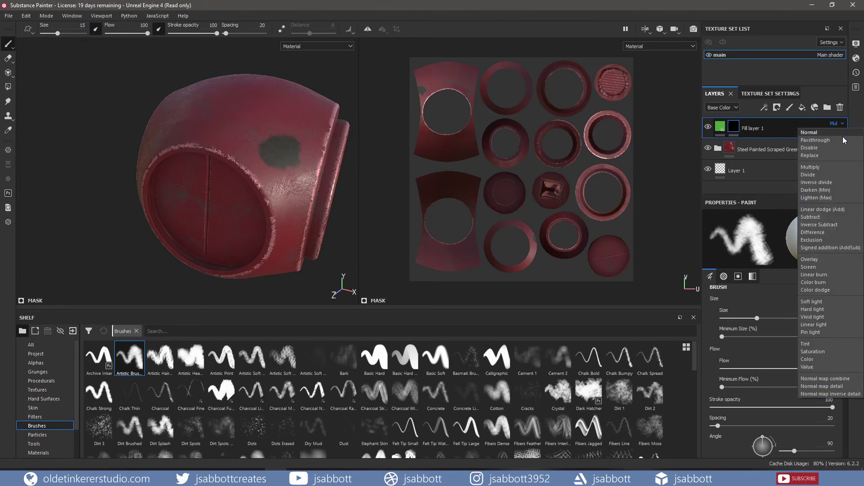
pyautogui.click(822, 233)
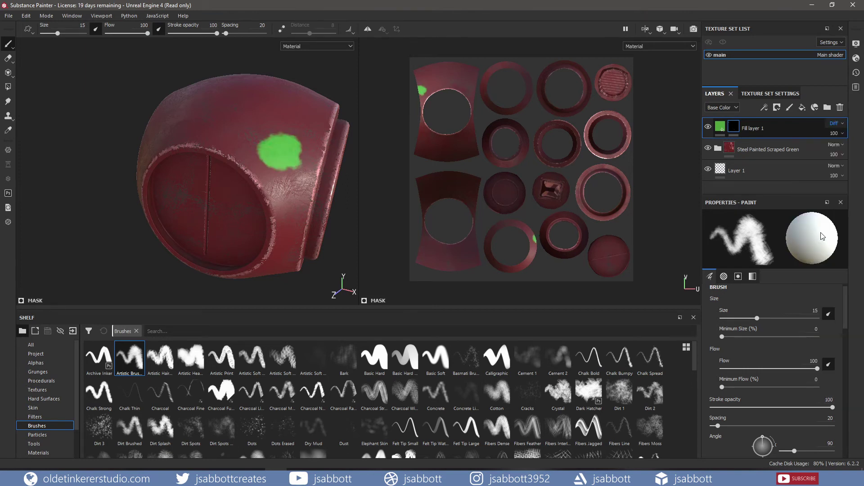
pyautogui.click(839, 123)
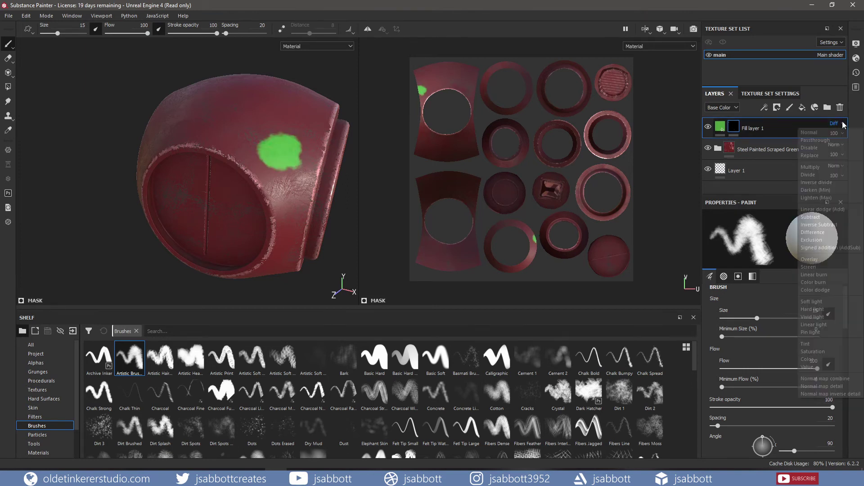
pyautogui.click(824, 268)
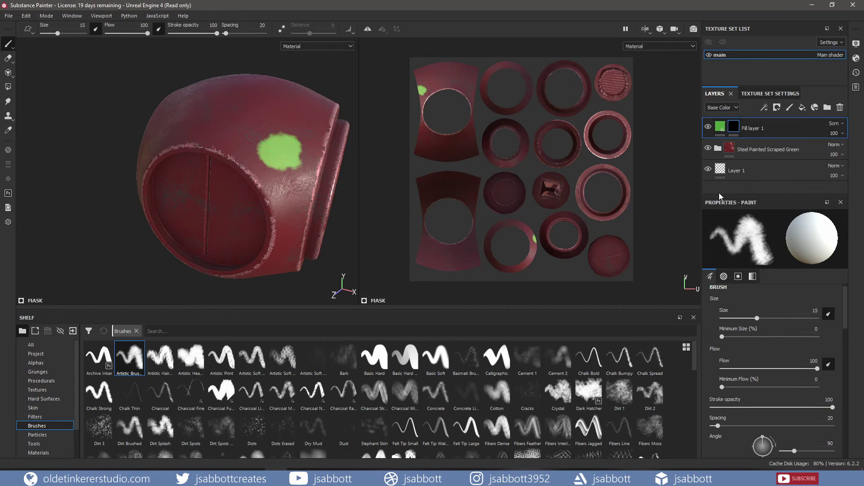
# Delete Fill layer 1 and the material folder, then apply Iron Raw Damaged to the model
pyautogui.keyDown('ctrl'); pyautogui.click(781, 149); pyautogui.keyUp('ctrl')
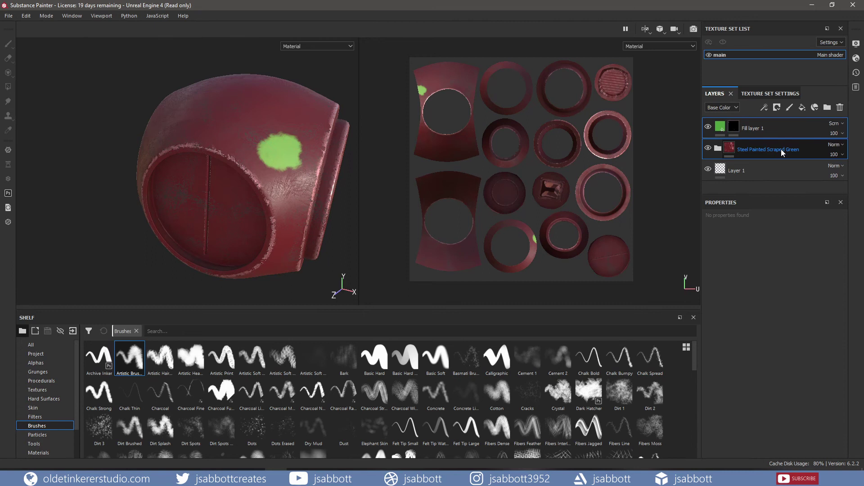
pyautogui.press('Delete')
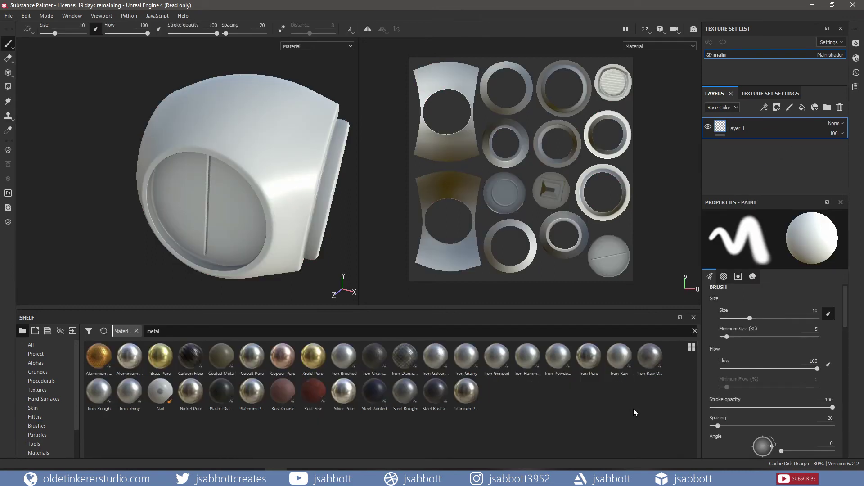
pyautogui.click(649, 356)
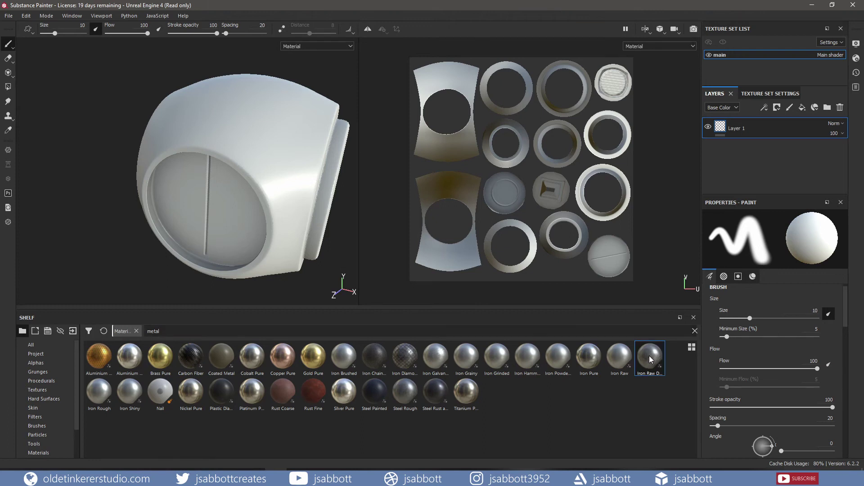
pyautogui.moveTo(649, 356); pyautogui.dragTo(265, 178)
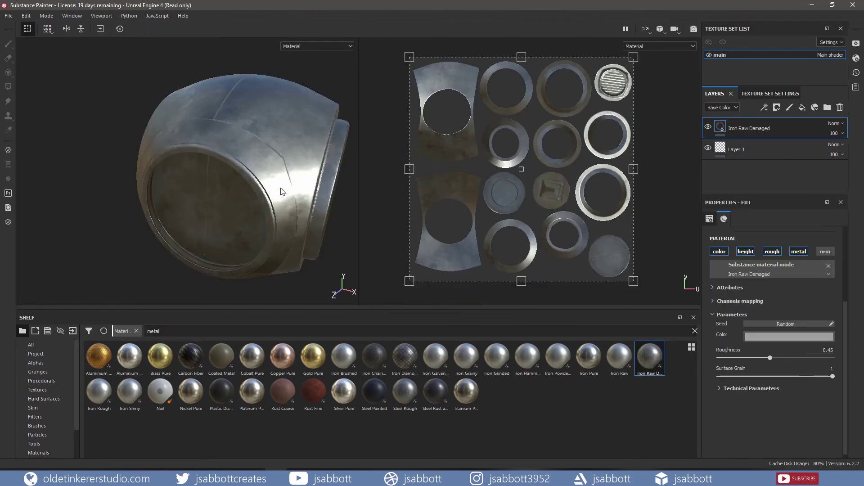
# Add a colour-only fill layer without height, roughness, metal or normal, coloured dark red
pyautogui.click(802, 108)
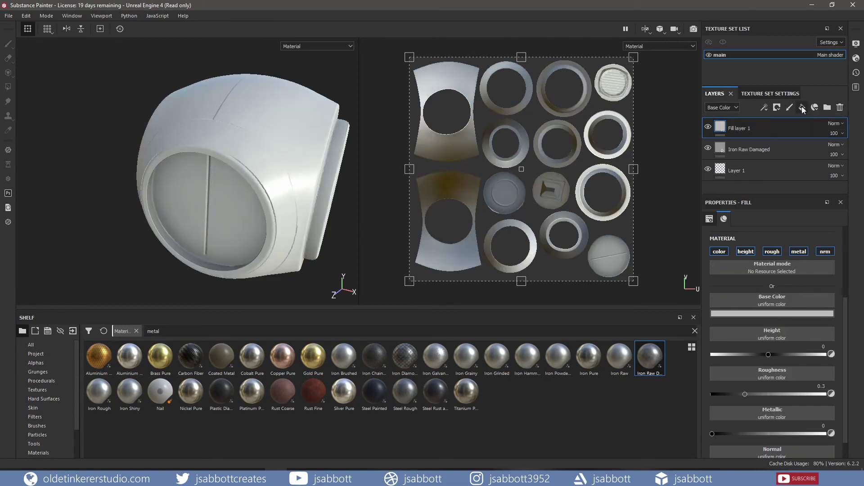
pyautogui.click(746, 251)
pyautogui.click(772, 251)
pyautogui.click(798, 251)
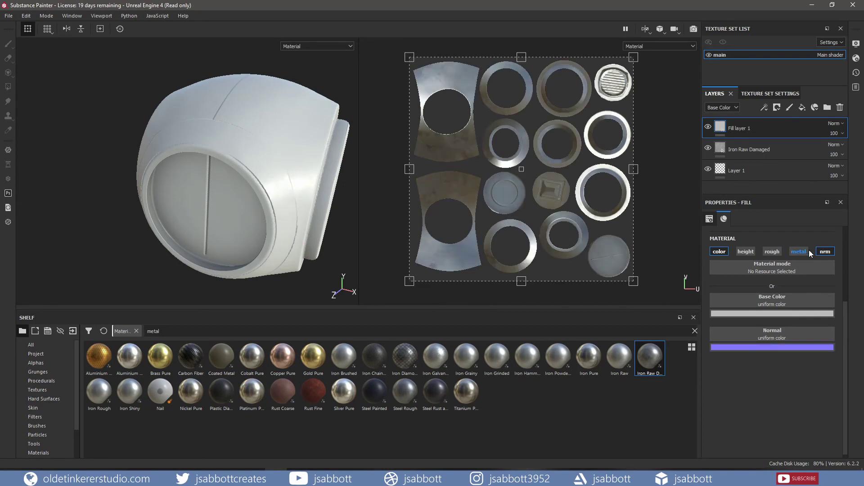
pyautogui.click(825, 252)
pyautogui.click(767, 314)
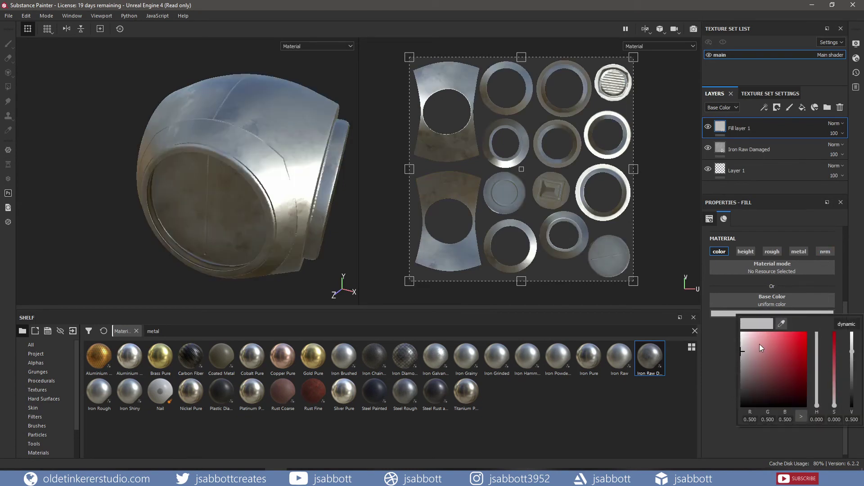
pyautogui.moveTo(742, 352); pyautogui.dragTo(781, 378)
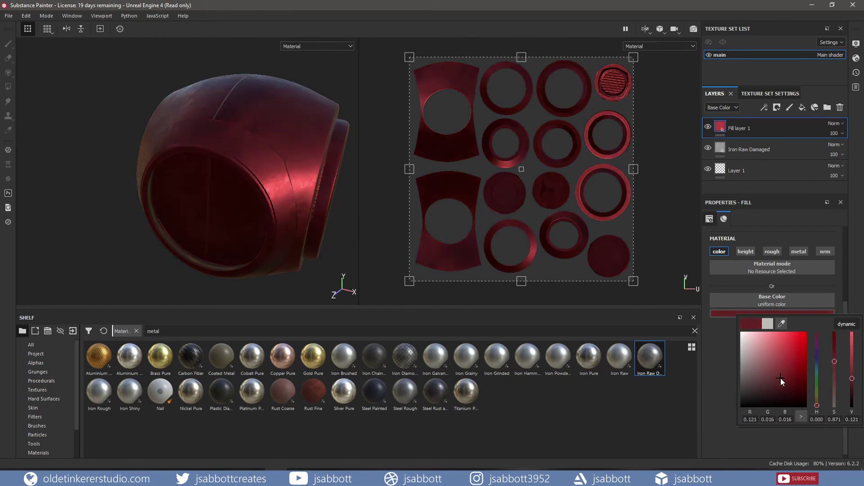
# Give Fill layer 1 a white mask driven by a Metal Edge Wear generator
pyautogui.rightClick(760, 127)
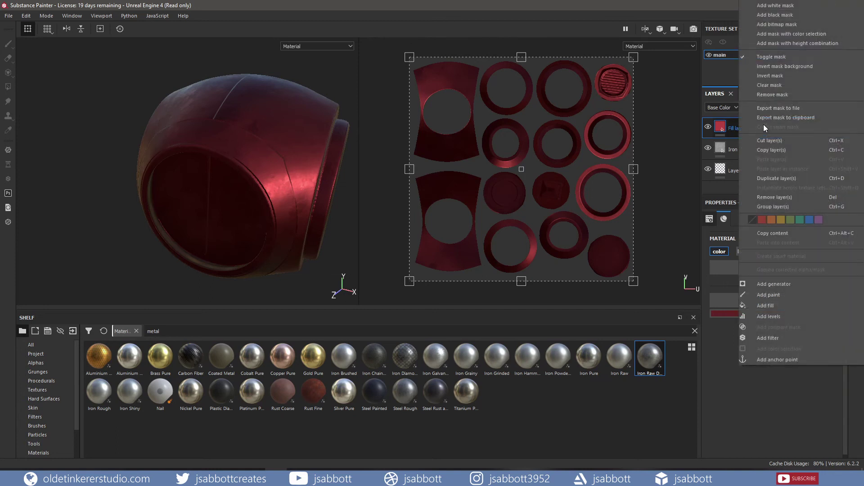
pyautogui.click(793, 5)
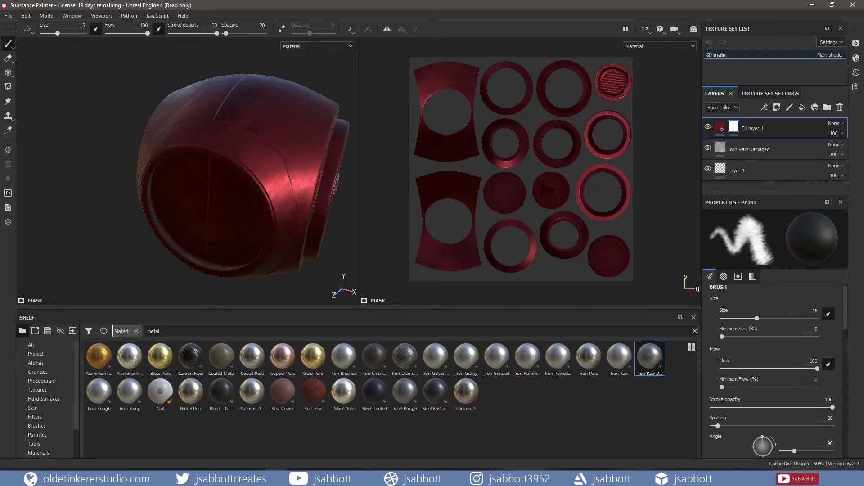
pyautogui.rightClick(738, 130)
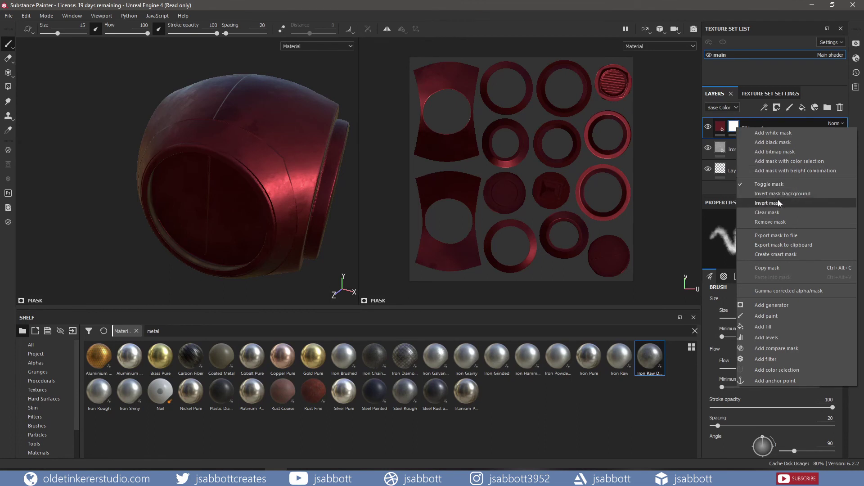
pyautogui.click(785, 305)
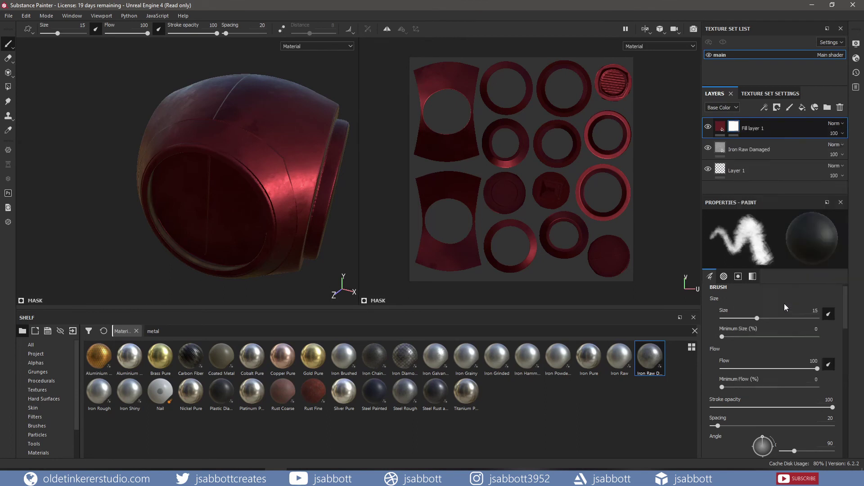
pyautogui.click(779, 232)
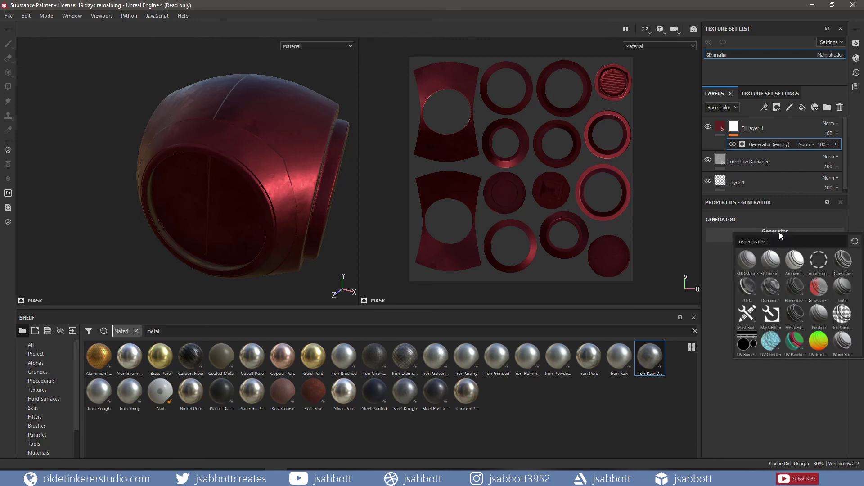
pyautogui.click(795, 314)
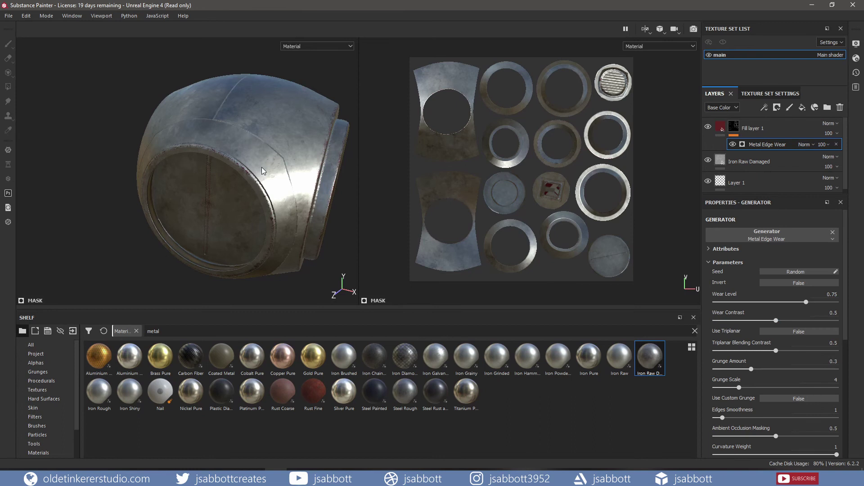
pyautogui.scroll(5, 261, 176)
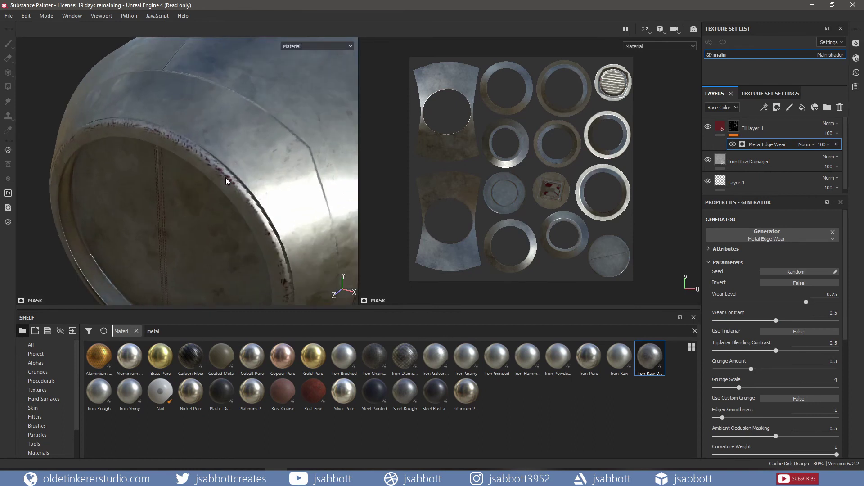
pyautogui.scroll(-5, 229, 178)
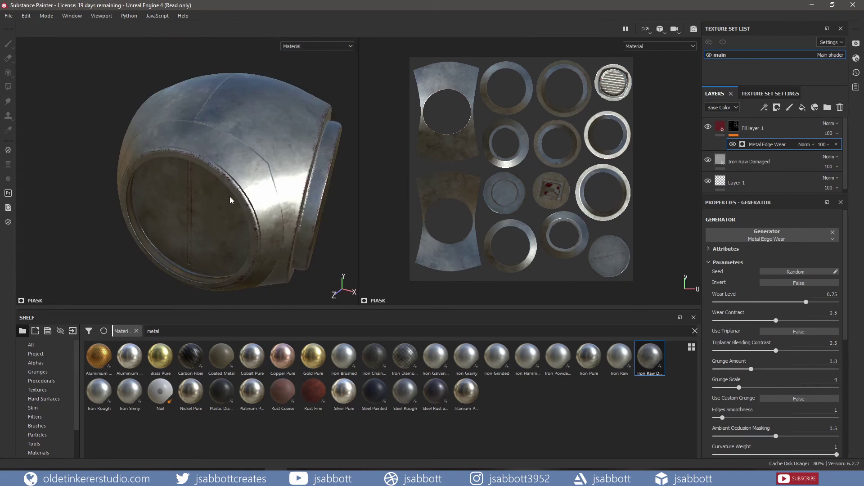
# Invert Fill layer 1's mask so the red paint covers the model
pyautogui.click(734, 128)
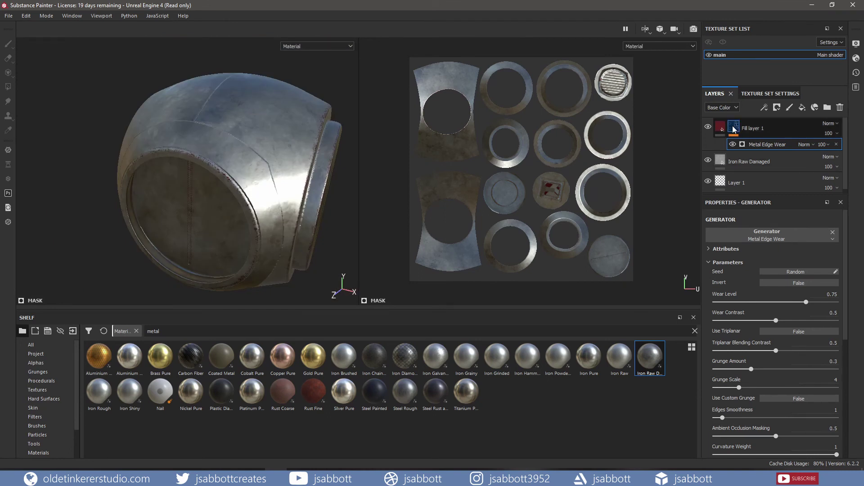
pyautogui.rightClick(734, 128)
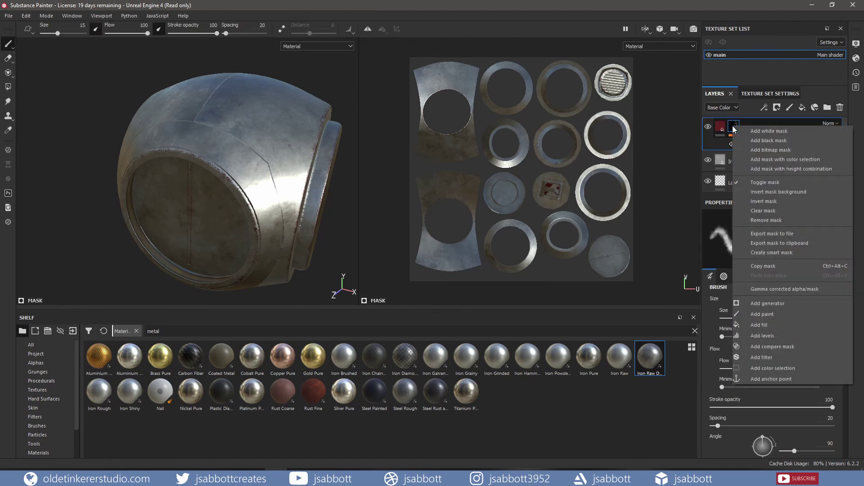
pyautogui.click(774, 203)
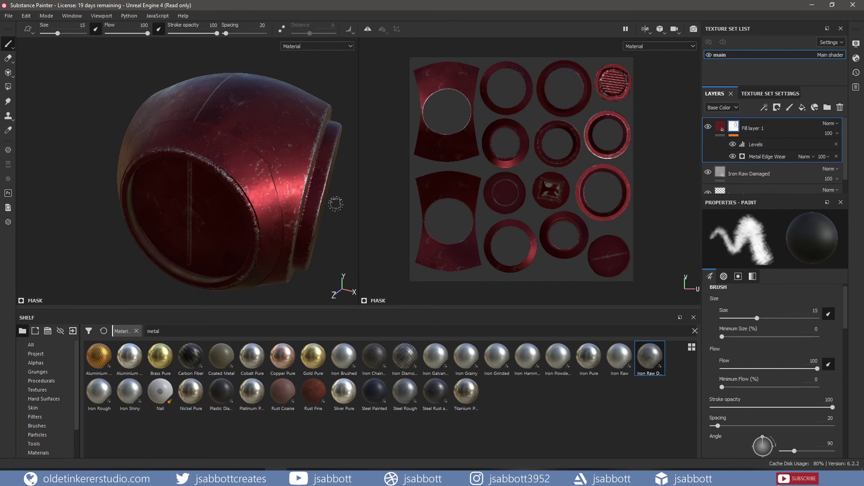
# Add a paint effect to the mask, wear the rim, then repaint it at grayscale 1
pyautogui.rightClick(735, 128)
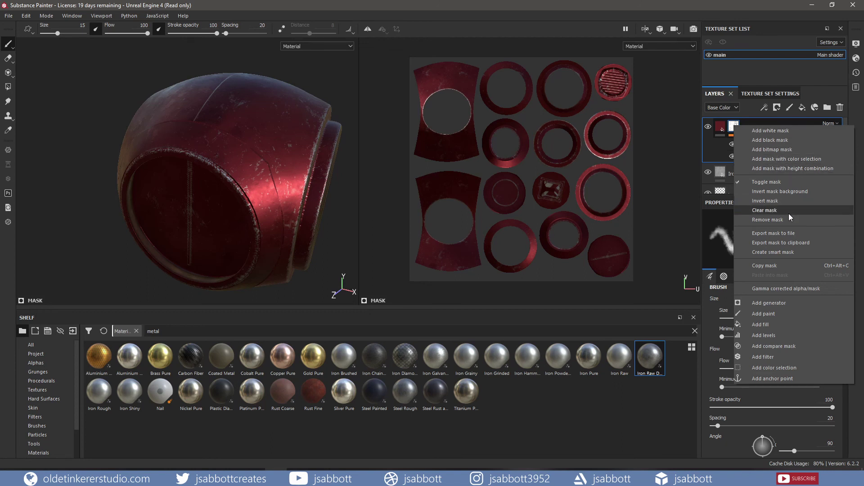
pyautogui.click(786, 314)
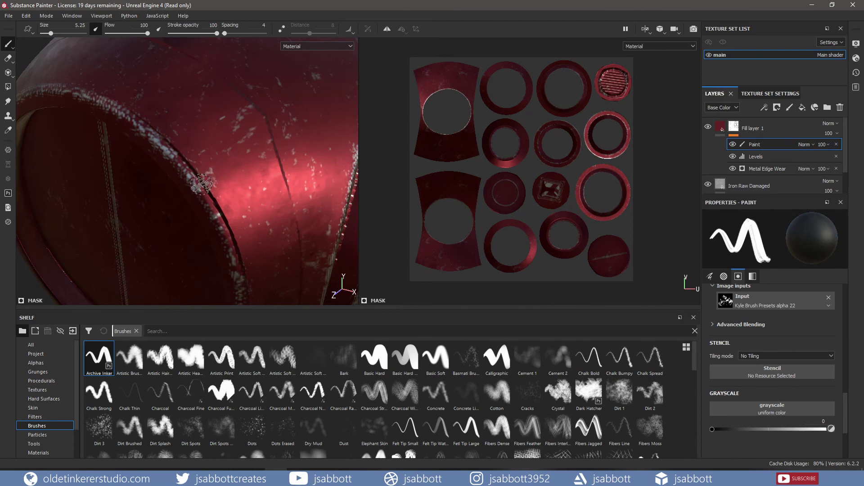
pyautogui.moveTo(201, 185); pyautogui.dragTo(222, 206)
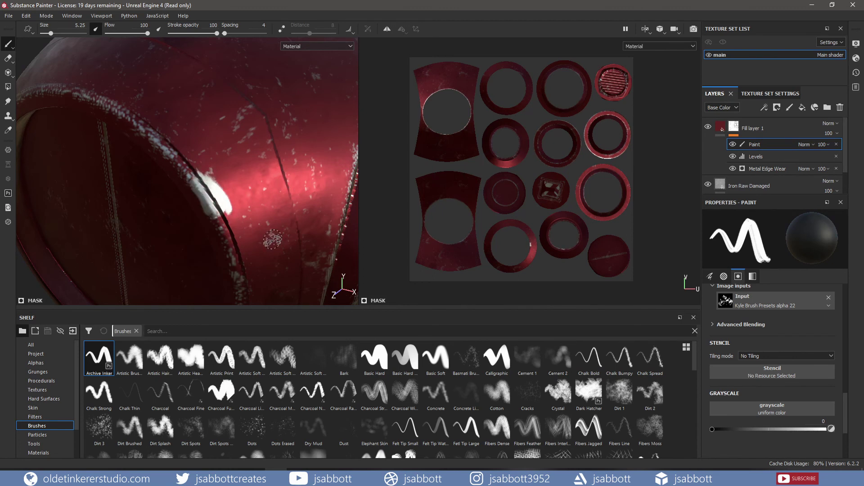
pyautogui.moveTo(713, 429); pyautogui.dragTo(826, 429)
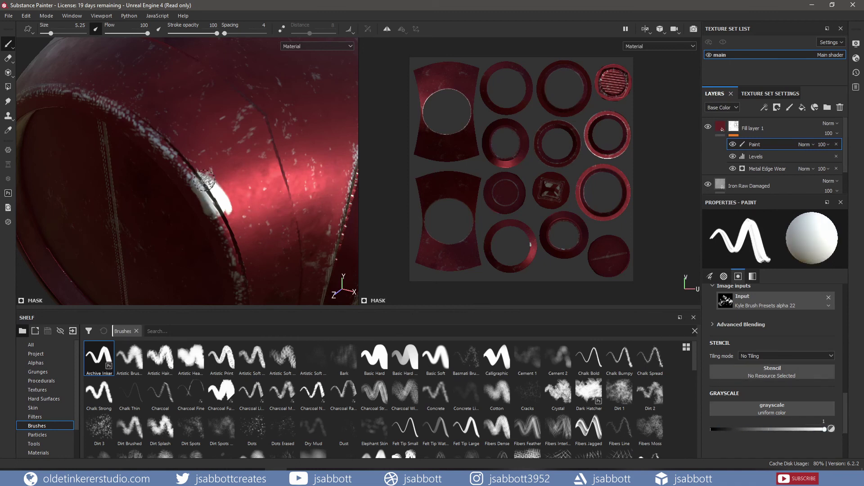
pyautogui.moveTo(203, 179)
pyautogui.mouseDown()
pyautogui.moveTo(216, 215)
pyautogui.moveTo(206, 182)
pyautogui.moveTo(235, 218)
pyautogui.moveTo(235, 239)
pyautogui.moveTo(194, 182)
pyautogui.mouseUp()
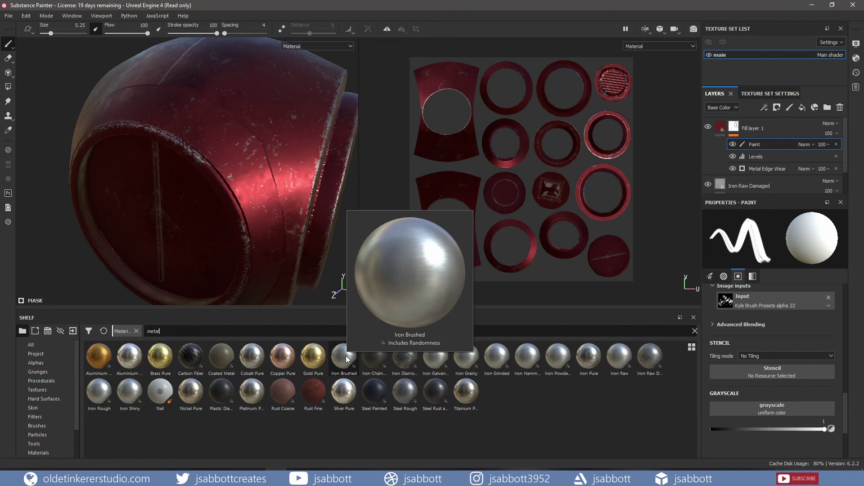
# Apply Iron Brushed to the model as a new layer with a black mask
pyautogui.moveTo(346, 356); pyautogui.dragTo(262, 242)
pyautogui.moveTo(236, 186); pyautogui.dragTo(237, 185)
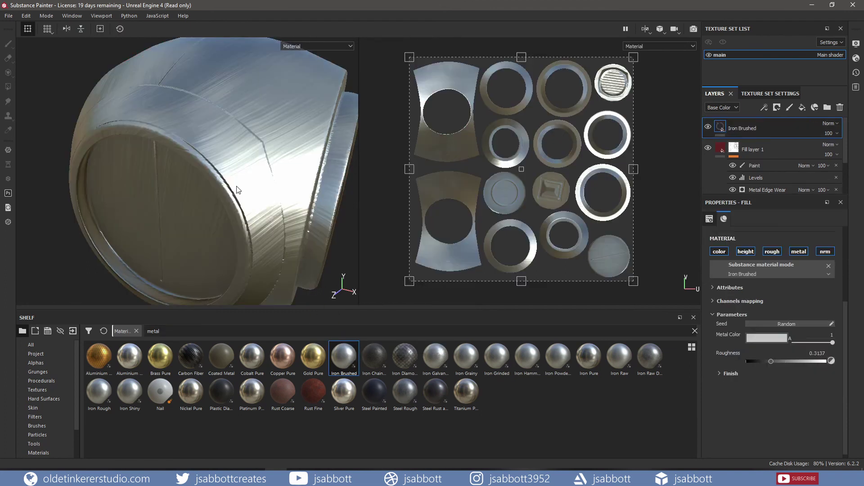
pyautogui.rightClick(767, 128)
pyautogui.click(797, 5)
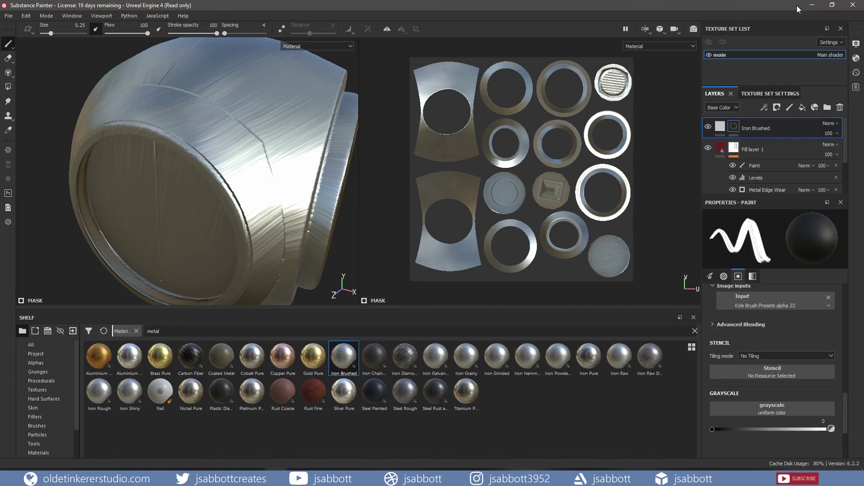
# Add a colour-selection mask to Iron Brushed, picking the blue ID-map areas
pyautogui.rightClick(737, 129)
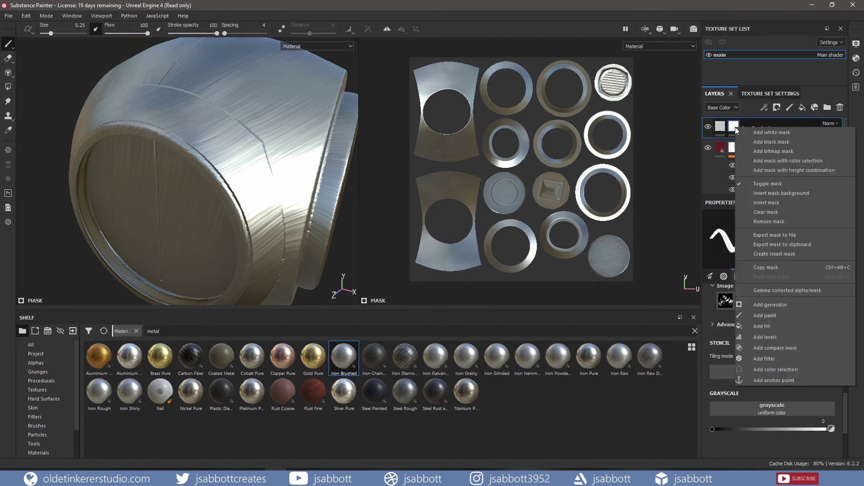
pyautogui.click(783, 162)
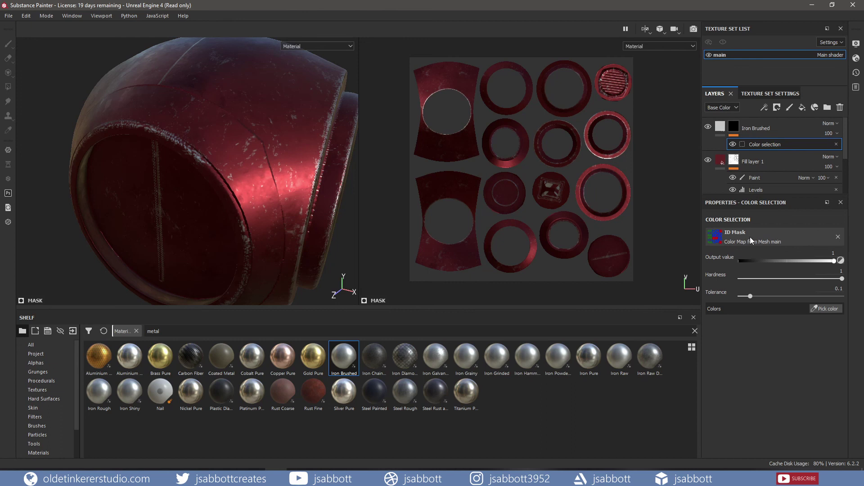
pyautogui.click(826, 310)
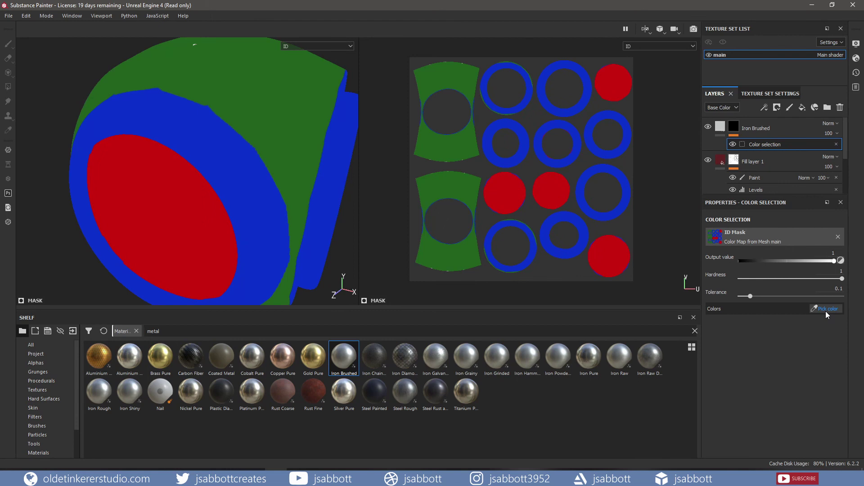
pyautogui.click(257, 196)
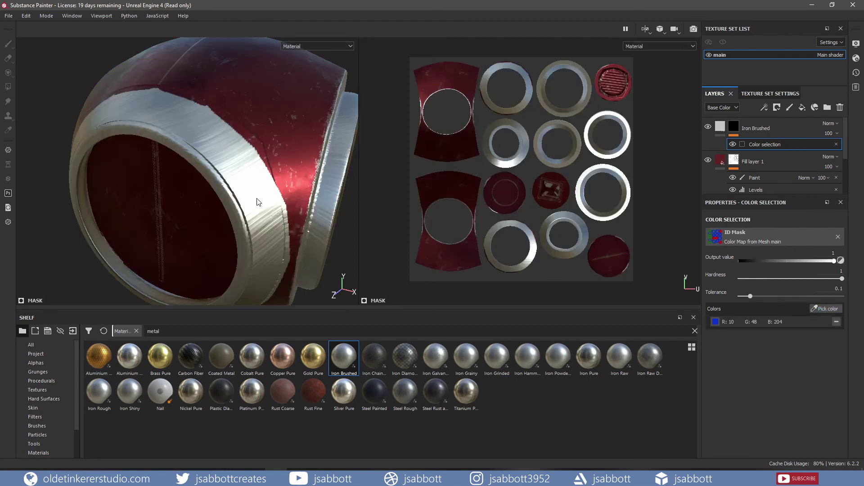